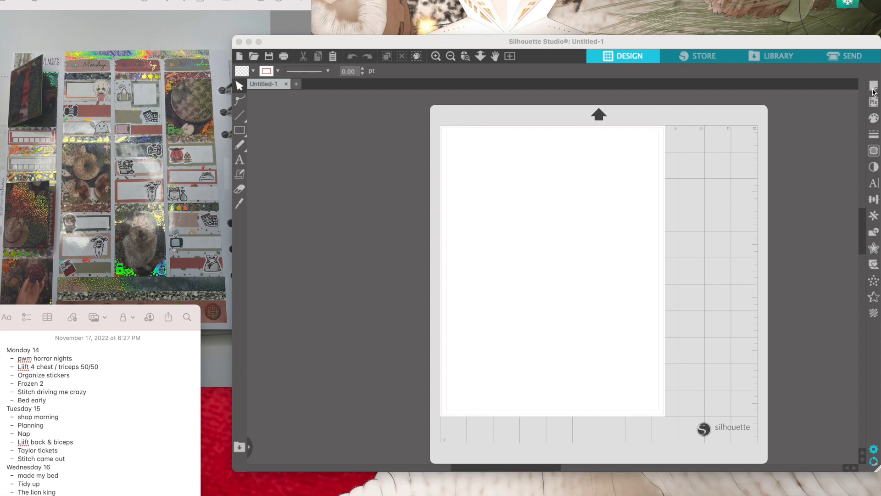
- Turn on registration marks for the page
left_click(875, 87)
left_click(875, 87)
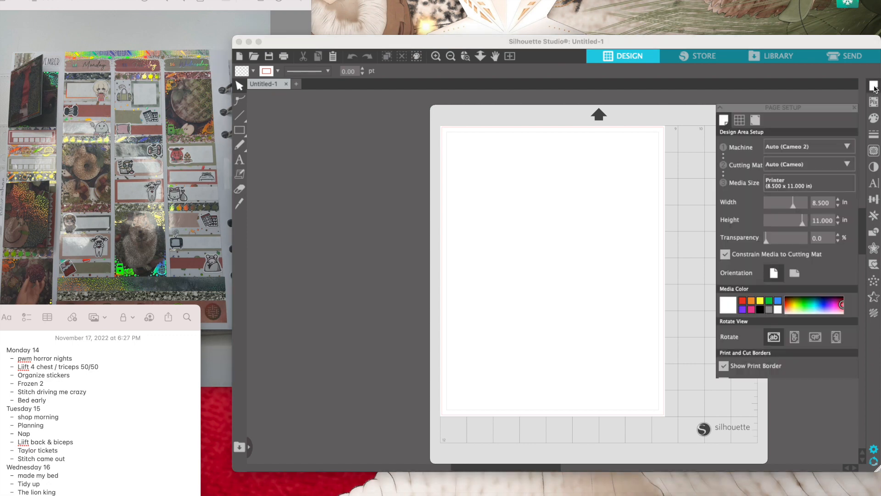
left_click(875, 88)
left_click(875, 86)
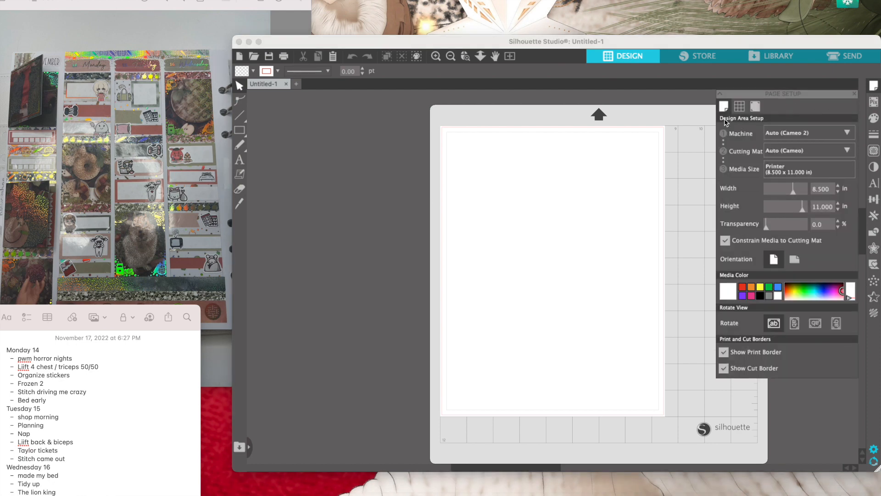
left_click(756, 107)
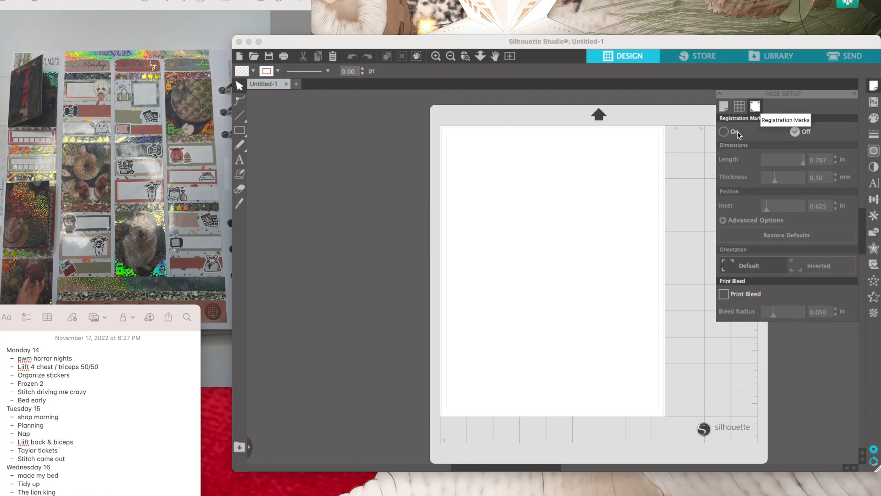
left_click(724, 132)
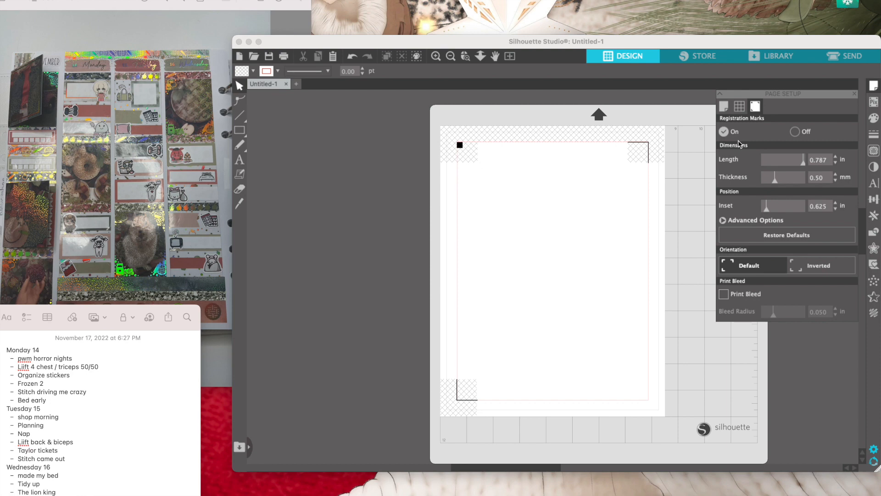
- Set the default fill color to black and the default line color to transparent
left_click(873, 119)
left_click(873, 118)
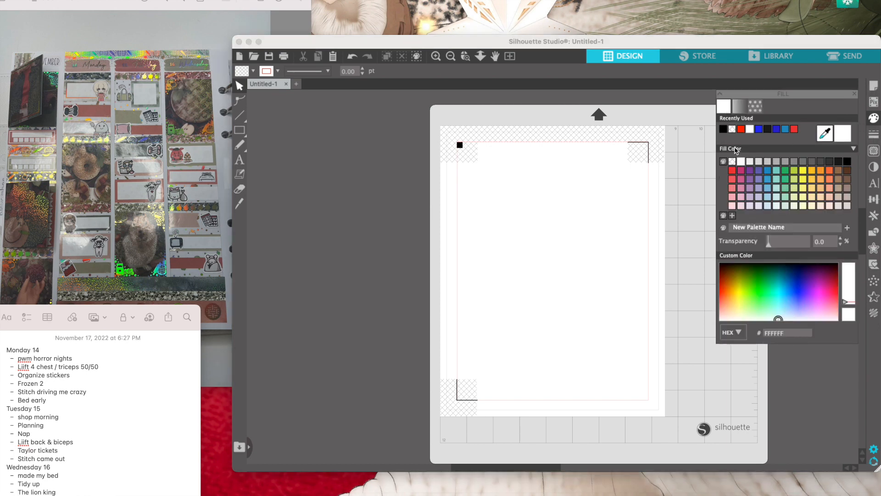
left_click(724, 129)
left_click(874, 135)
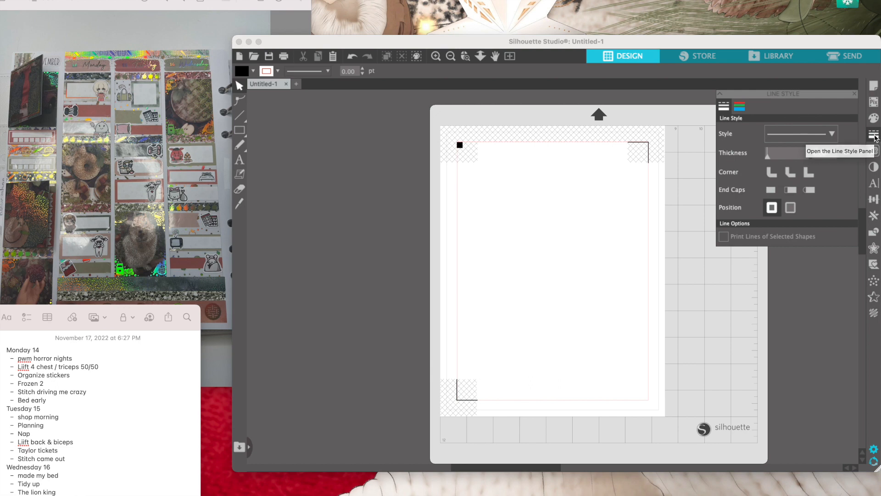
left_click(740, 108)
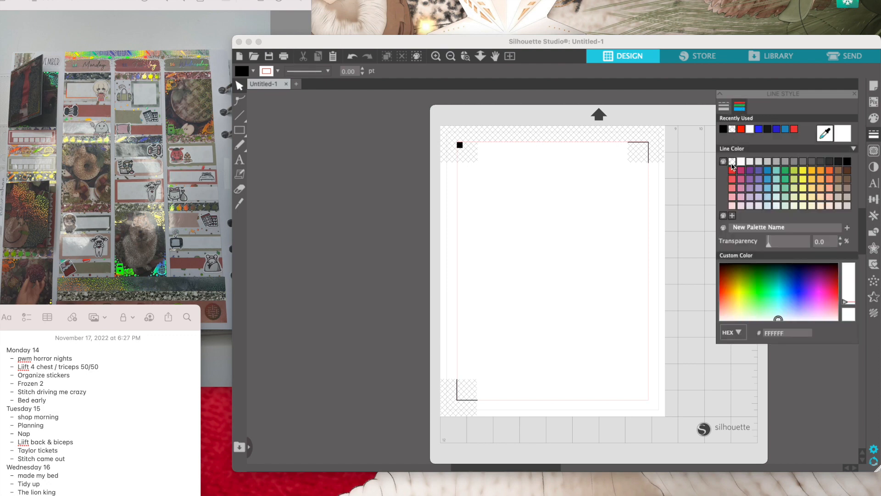
left_click(733, 160)
- Set the text font to Orchard Song Free Trial with centered alignment, and open the offset settings
left_click(875, 184)
left_click(875, 184)
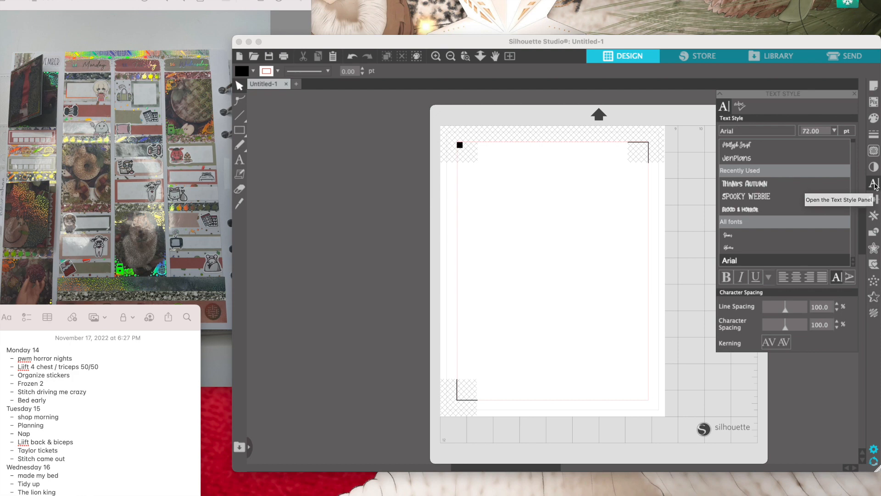
left_click_drag(740, 131, 710, 128)
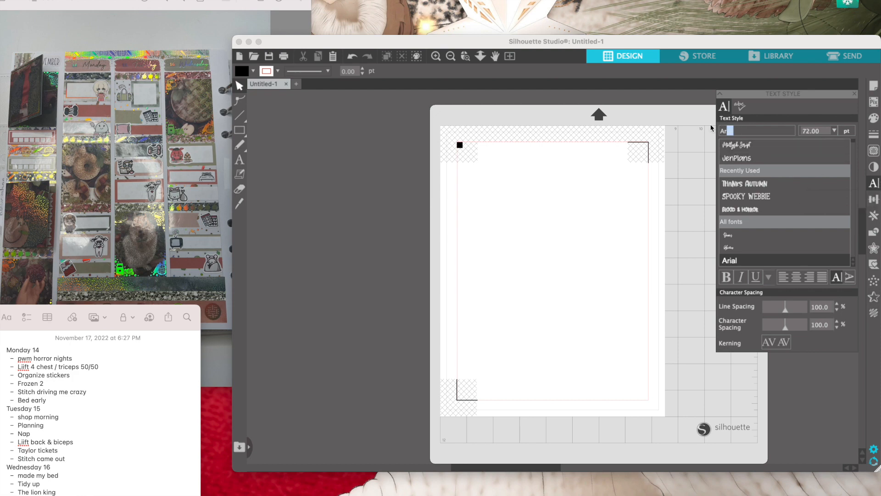
type("orchard Song Free Trial")
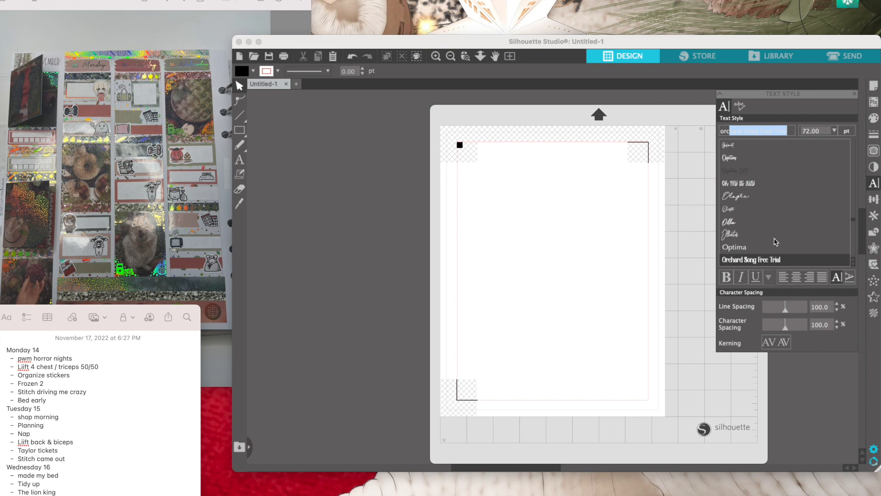
left_click(773, 261)
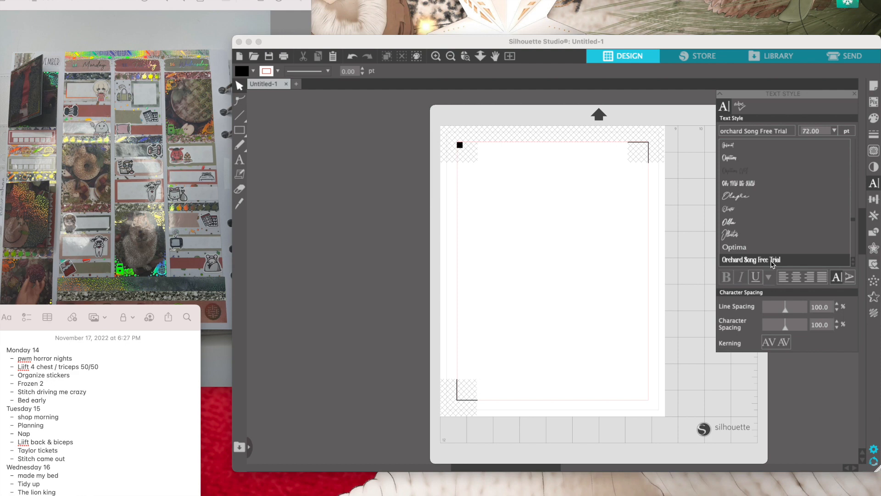
left_click(797, 278)
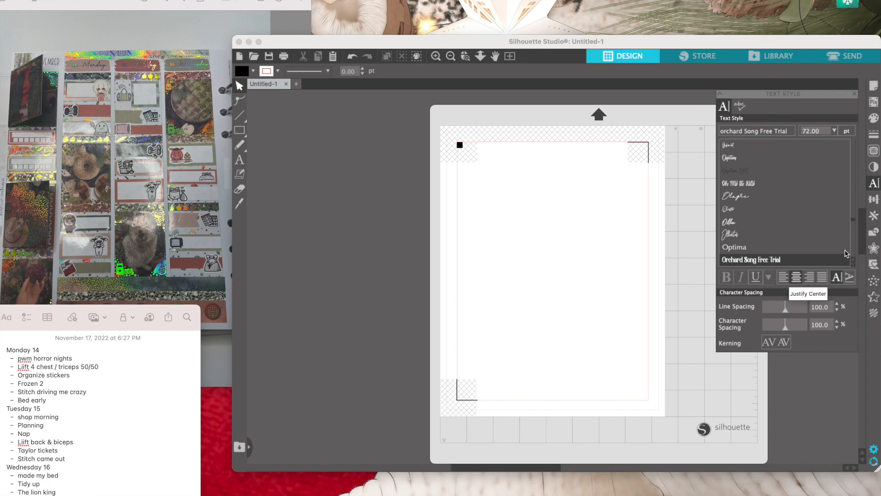
left_click(874, 249)
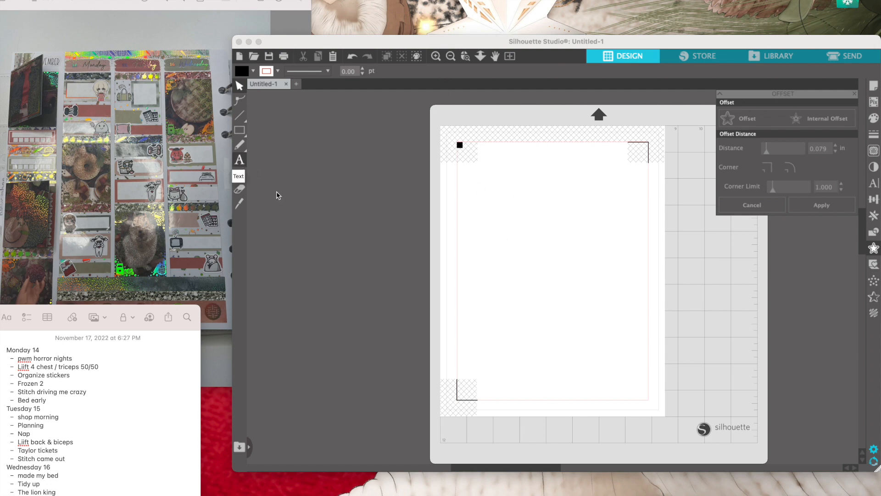
- Add a two-line text reading "Plan with me" and "Horror Nights" in the upper half of the page
left_click(243, 168)
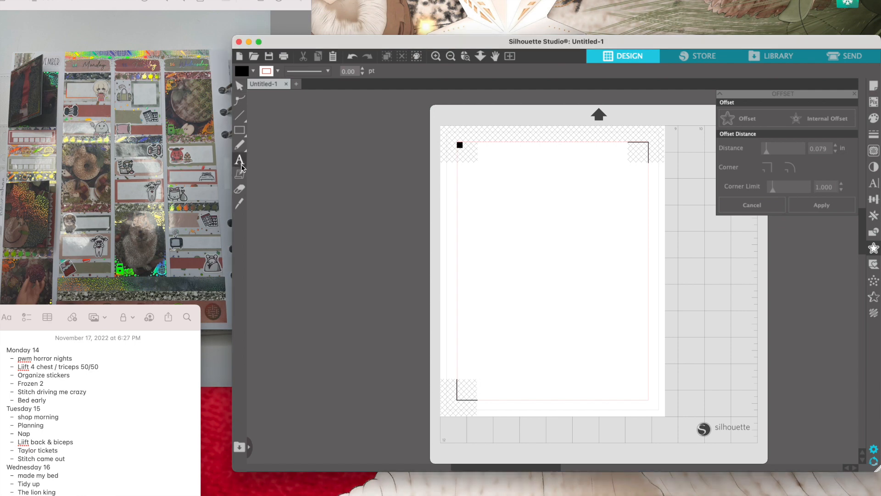
left_click(241, 166)
left_click(497, 226)
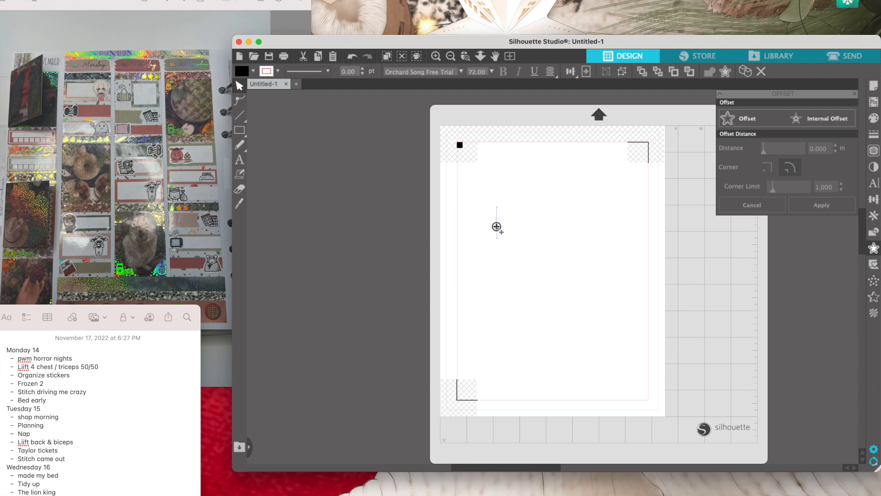
type("Plan with me")
key("Return")
type("Horrow")
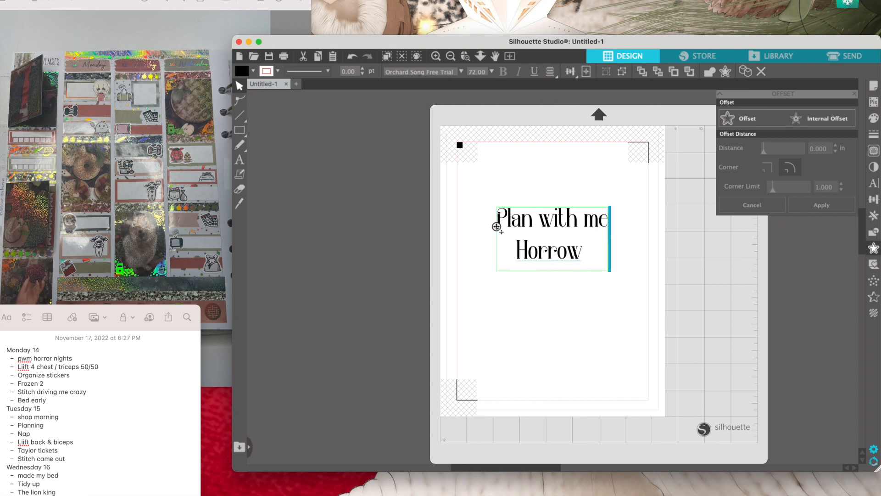
key("BackSpace")
type("r Nights")
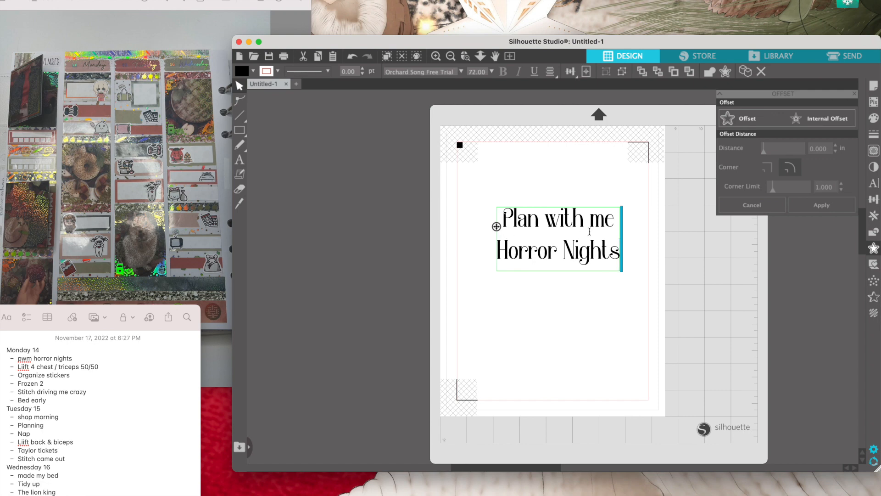
left_click(540, 164)
- Reduce the line spacing of the "Plan with me Horror Nights" text to 65%
scroll(540, 163, "down", 5)
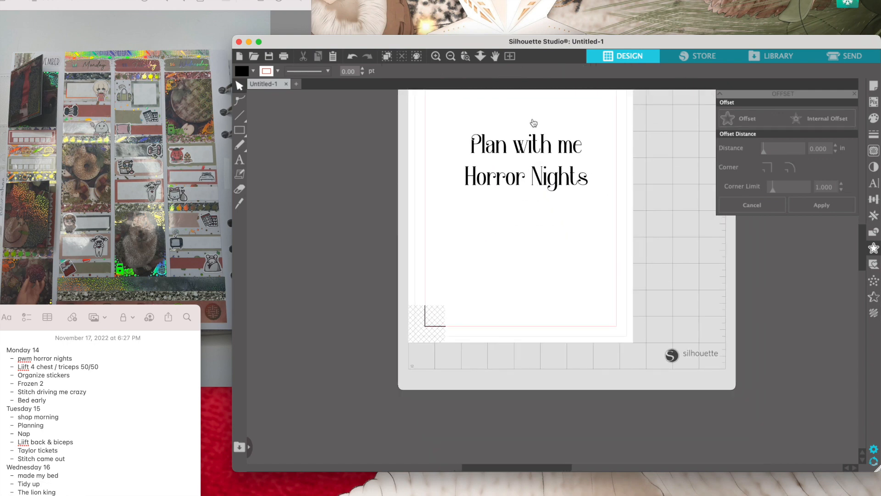
scroll(532, 116, "up", 3)
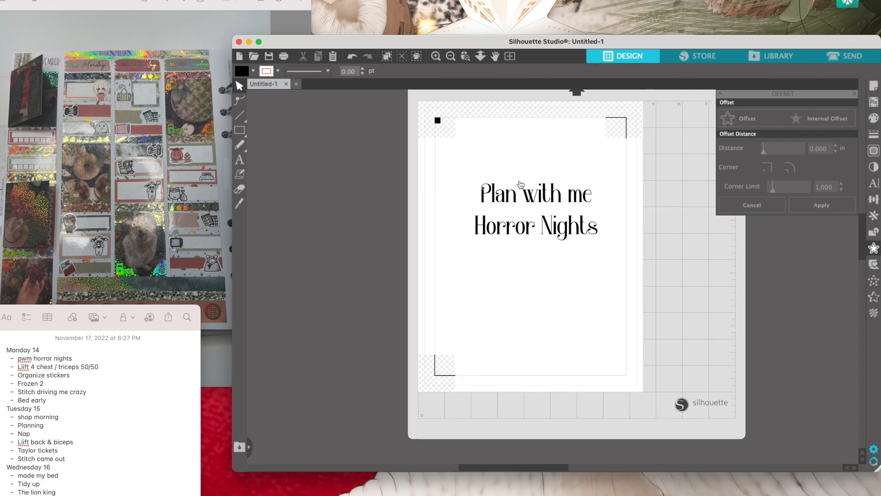
scroll(520, 184, "up", 3)
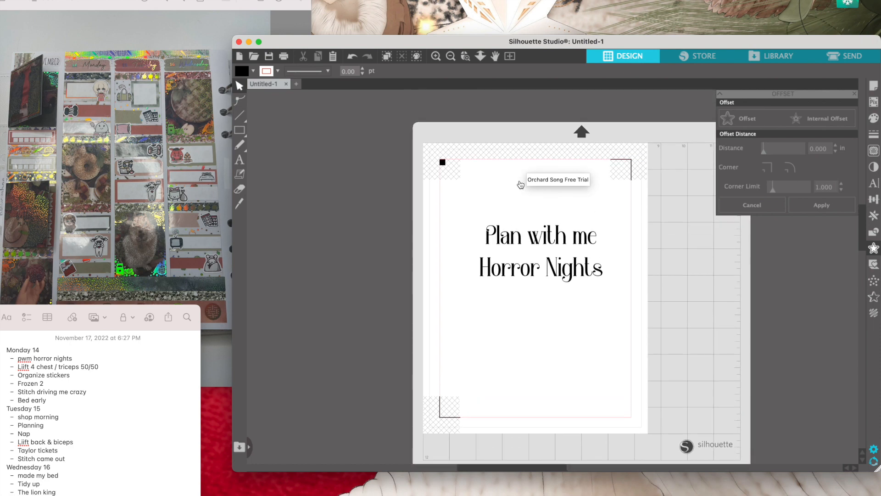
left_click(522, 250)
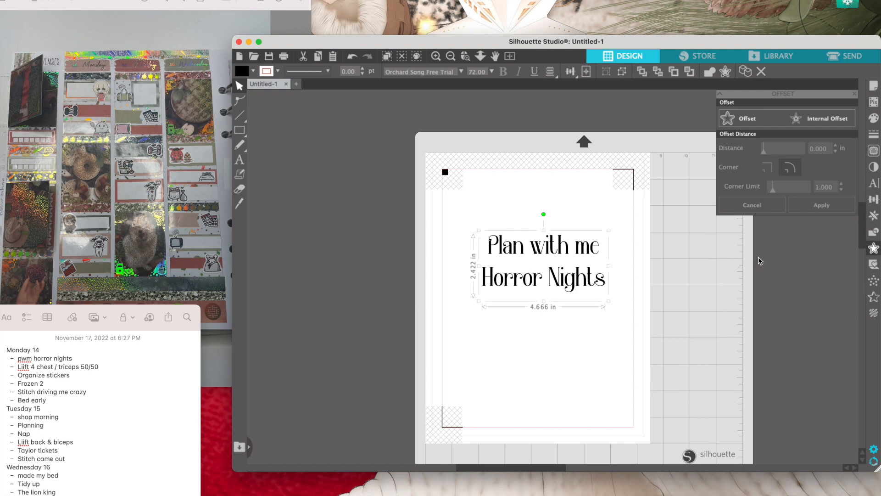
left_click(873, 184)
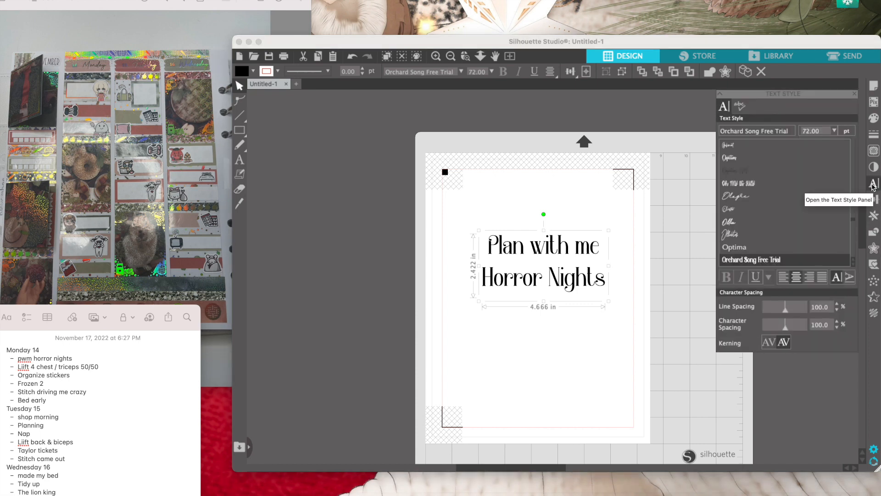
left_click(837, 312)
left_click(837, 312)
left_click(837, 312)
left_click(837, 312)
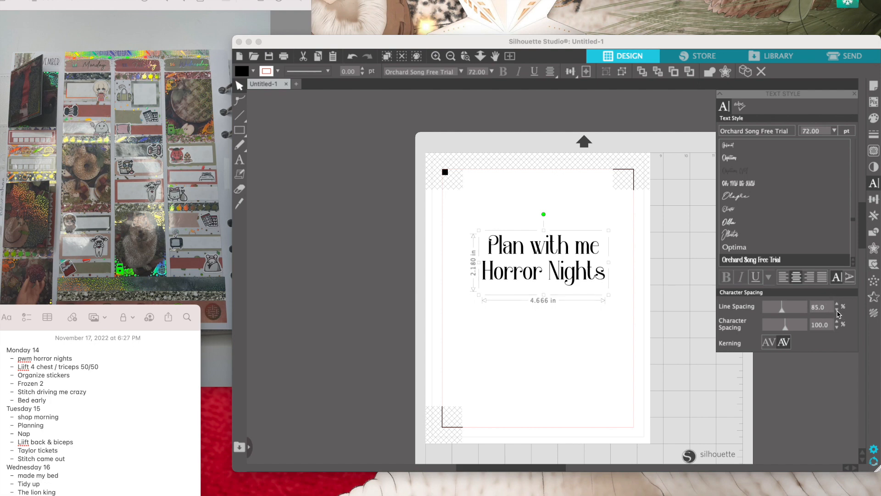
left_click(837, 312)
left_click(838, 312)
left_click(837, 312)
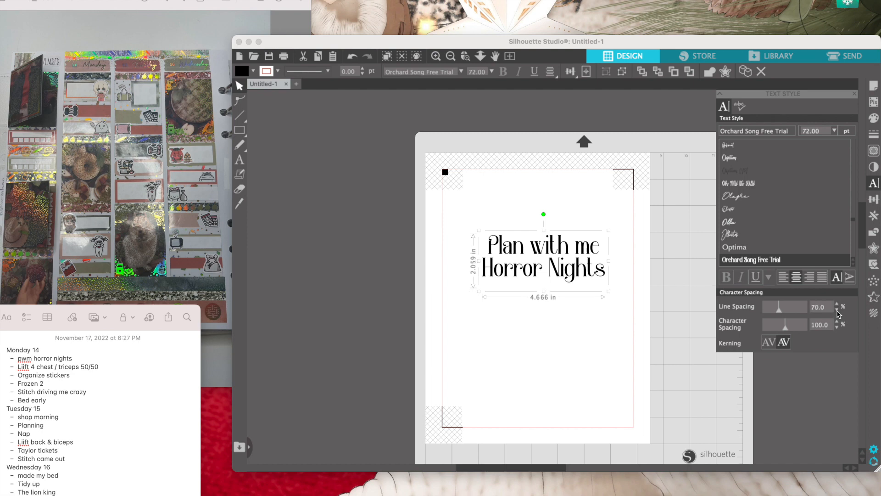
left_click(838, 312)
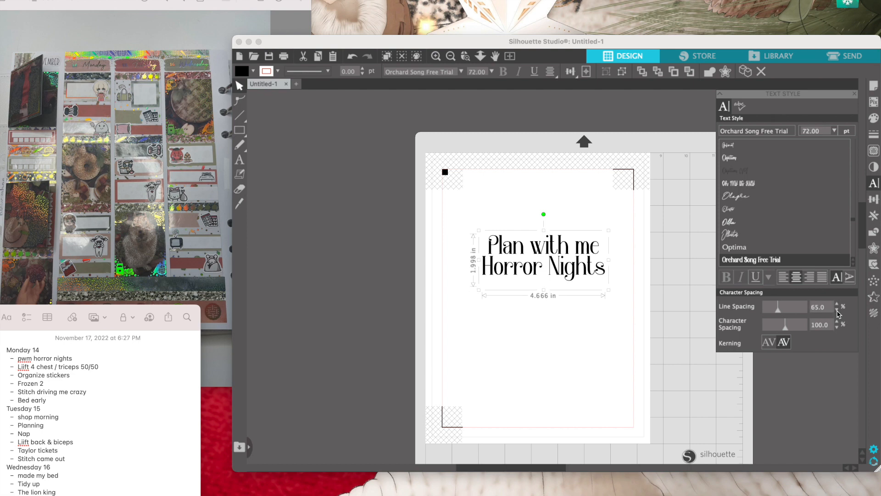
left_click(837, 312)
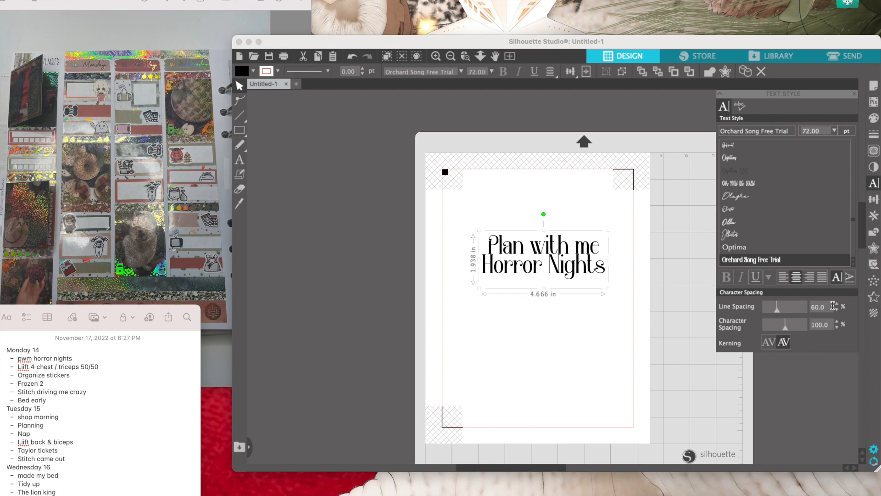
left_click(838, 303)
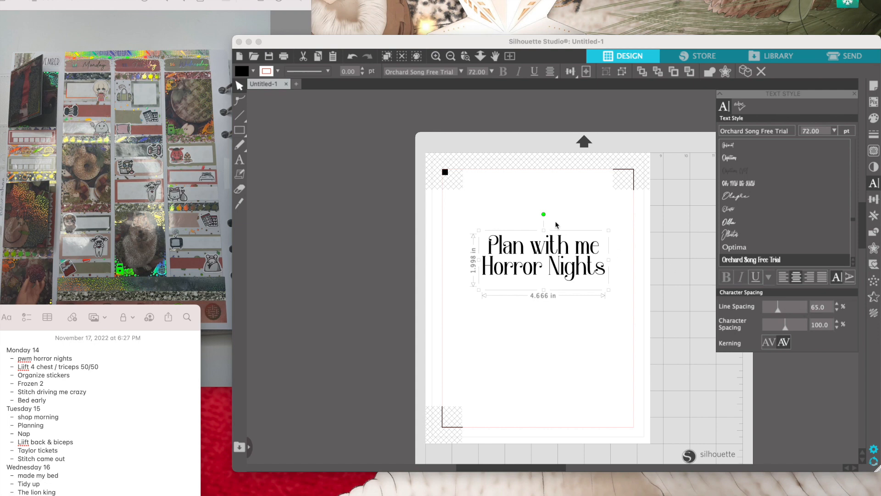
- Scale the "Plan with me Horror Nights" text down proportionally to about 2.6 in wide
left_click(500, 203)
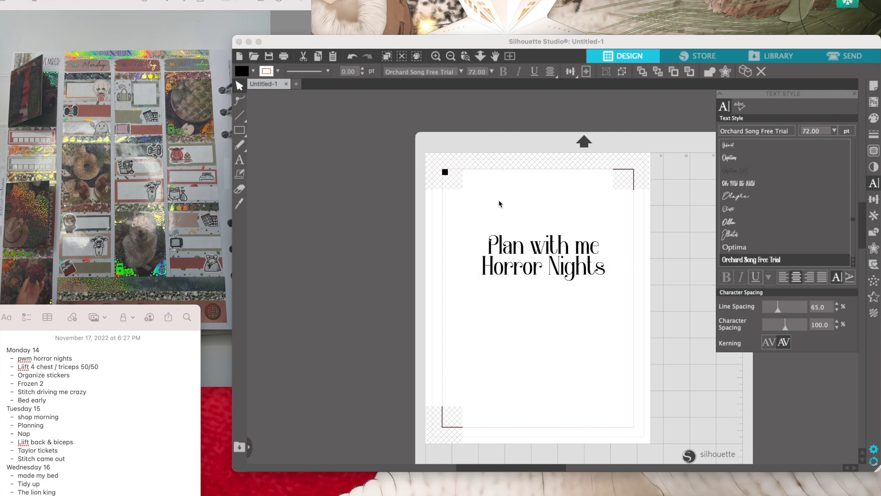
left_click(551, 271)
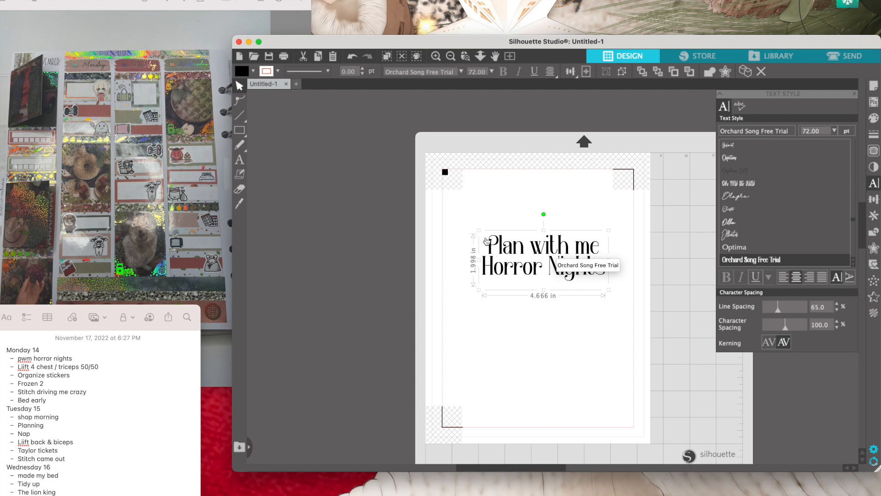
left_click(461, 236)
left_click(503, 241)
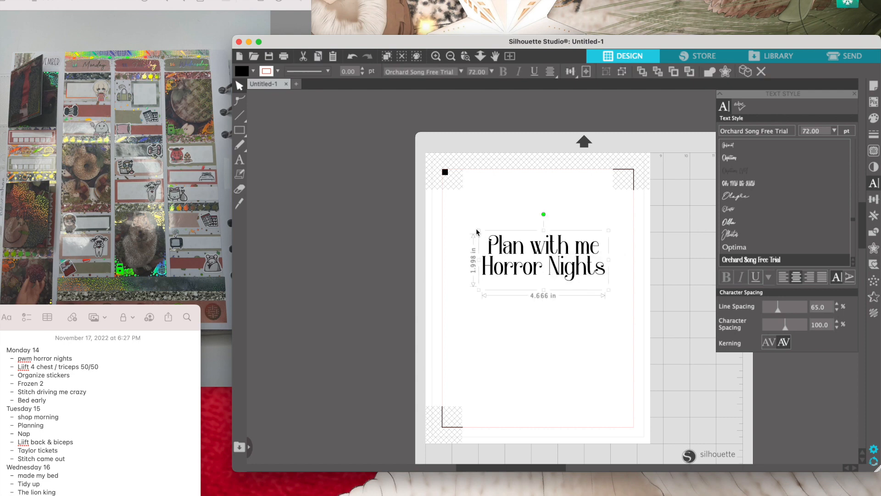
left_click_drag(480, 232, 582, 265)
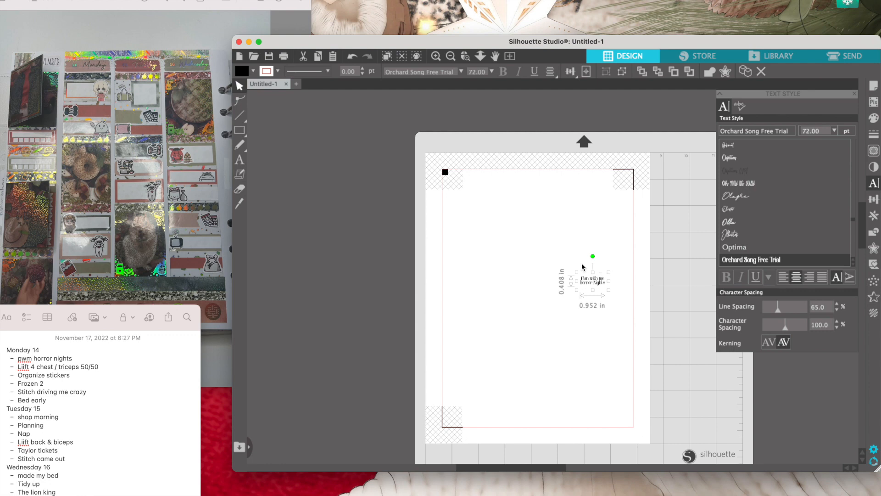
left_click_drag(582, 265, 583, 264)
left_click_drag(584, 265, 539, 259)
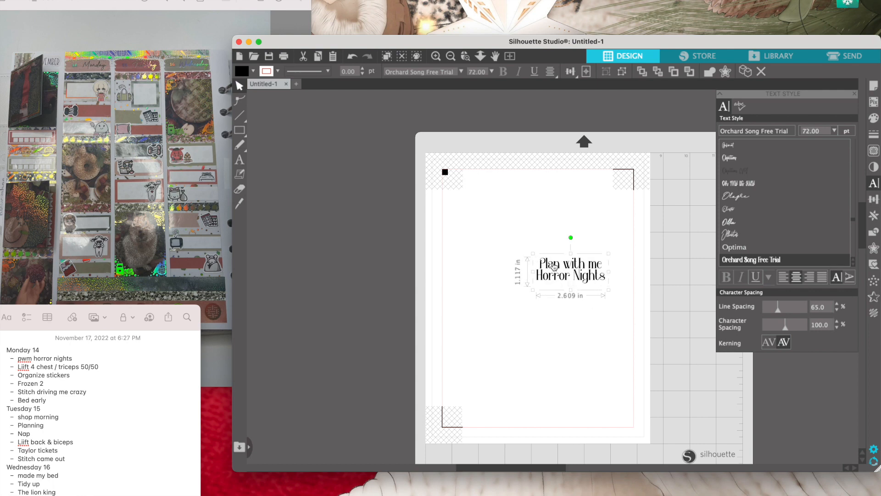
- Reflow the text so "Nights" sits on its own third line, and shrink it to about 0.71 by 0.47 in
double_click(575, 280)
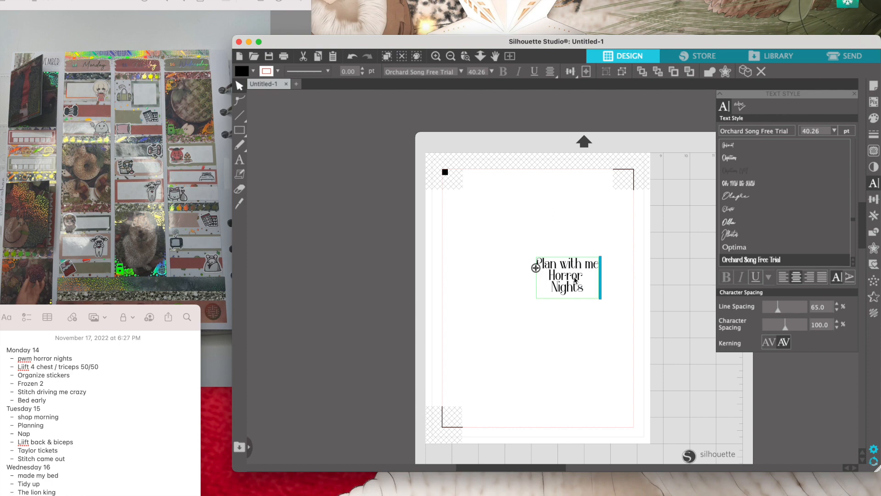
left_click(528, 226)
left_click(540, 261)
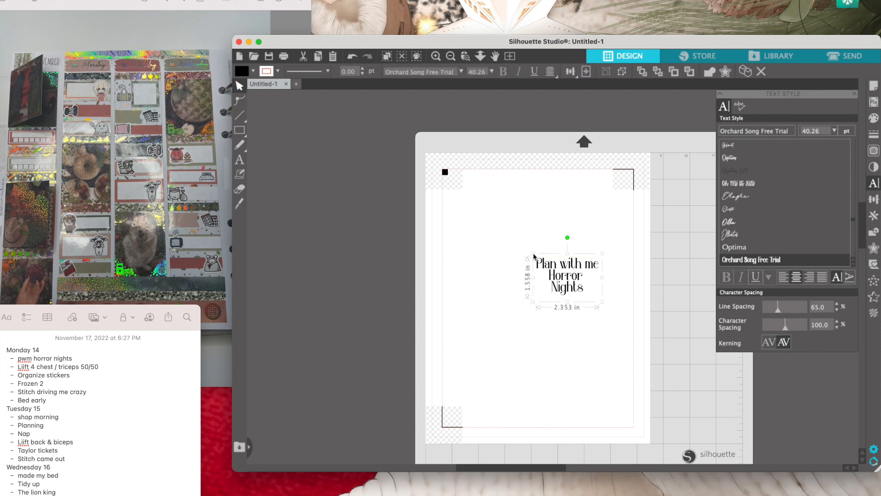
left_click_drag(535, 255, 581, 280)
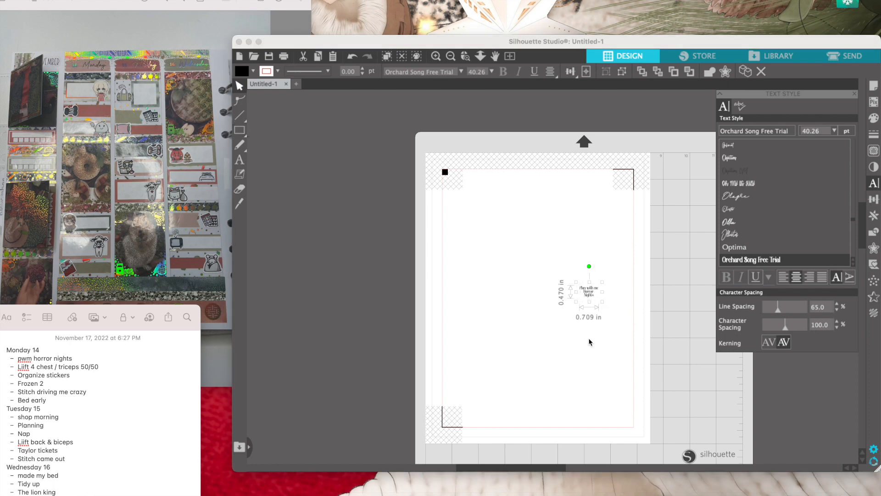
- Add a rounded-corner offset outline around the "Plan with me Horror Nights" text at a distance of 0.070 in
left_click(874, 250)
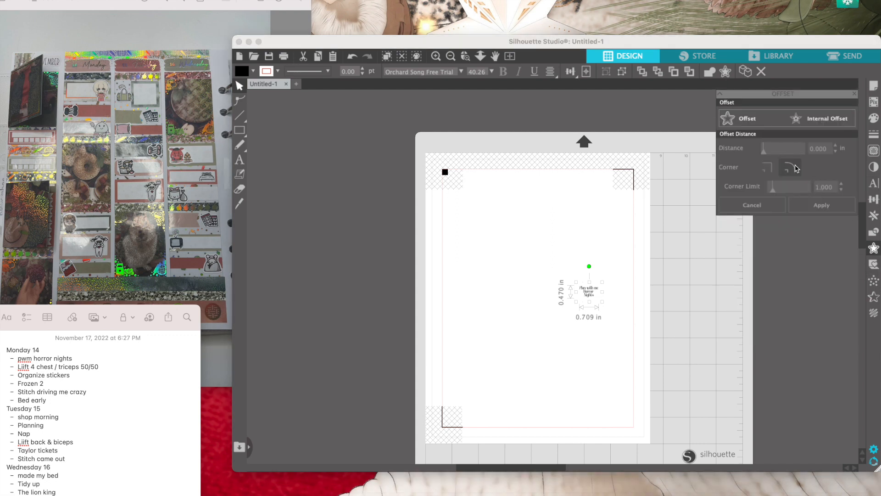
left_click(736, 121)
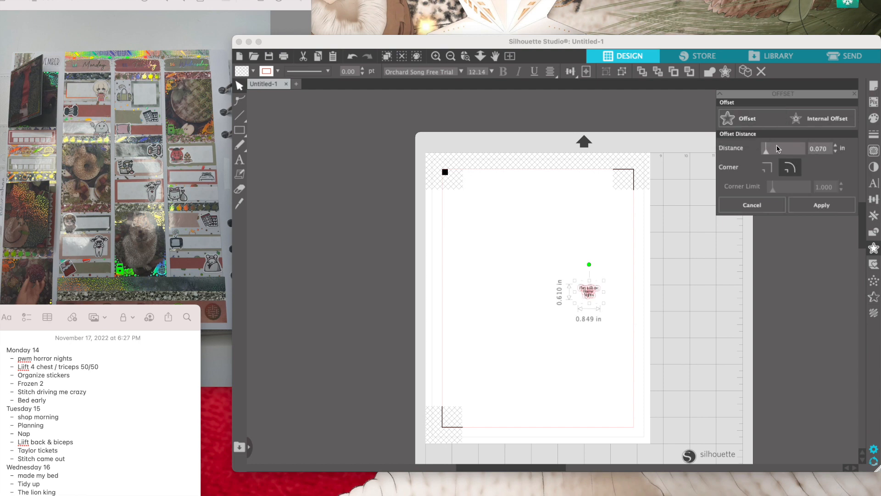
left_click_drag(828, 149, 820, 151)
type("70")
key("BackSpace")
key("BackSpace")
type("0")
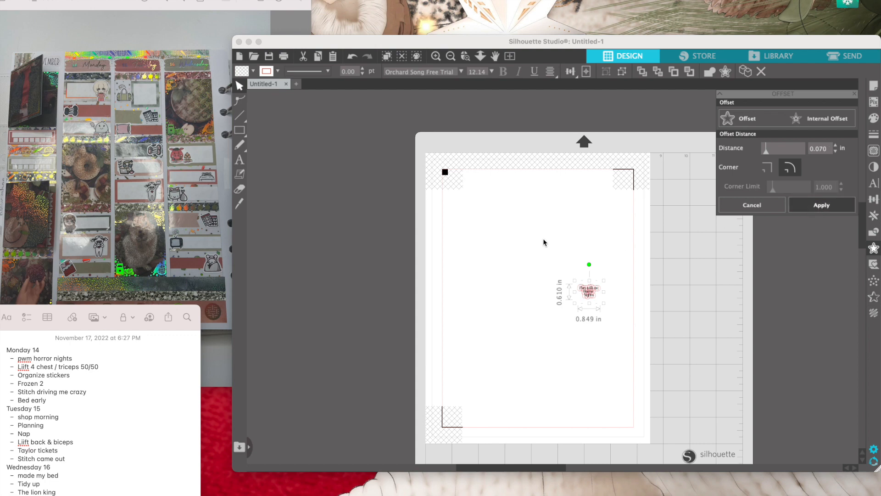
left_click_drag(543, 242, 566, 247)
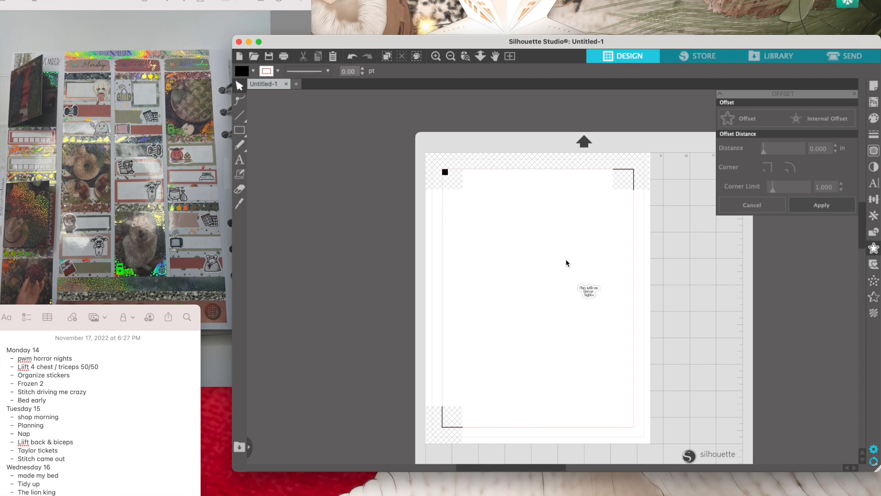
- Group the "Plan with me Horror Nights" text with its outline and move it to the upper-left area of the page
left_click_drag(574, 270, 600, 302)
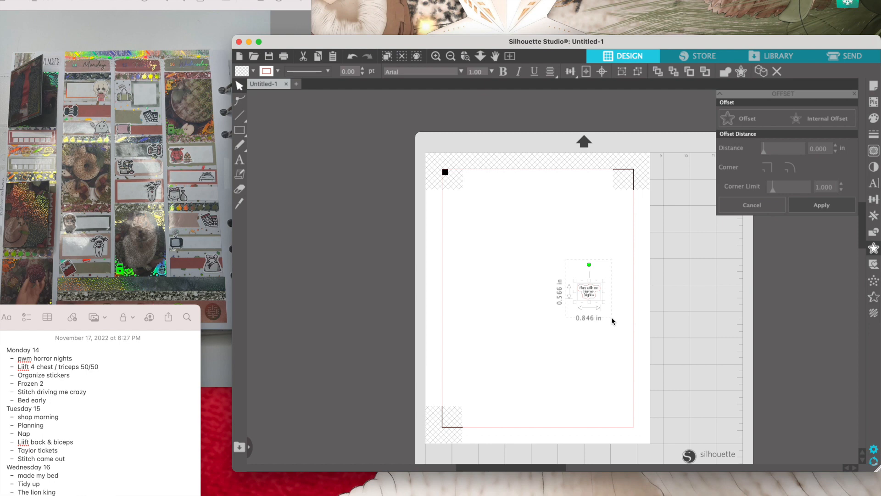
left_click_drag(611, 317, 611, 317)
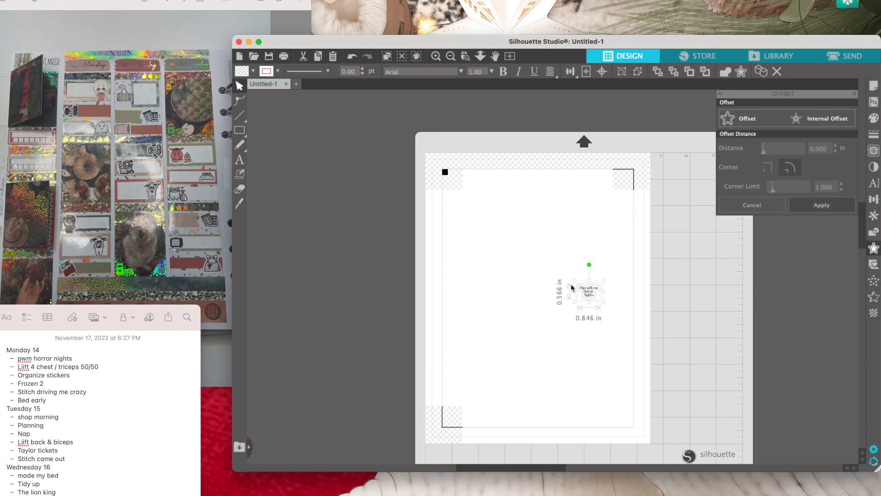
left_click_drag(571, 283, 499, 213)
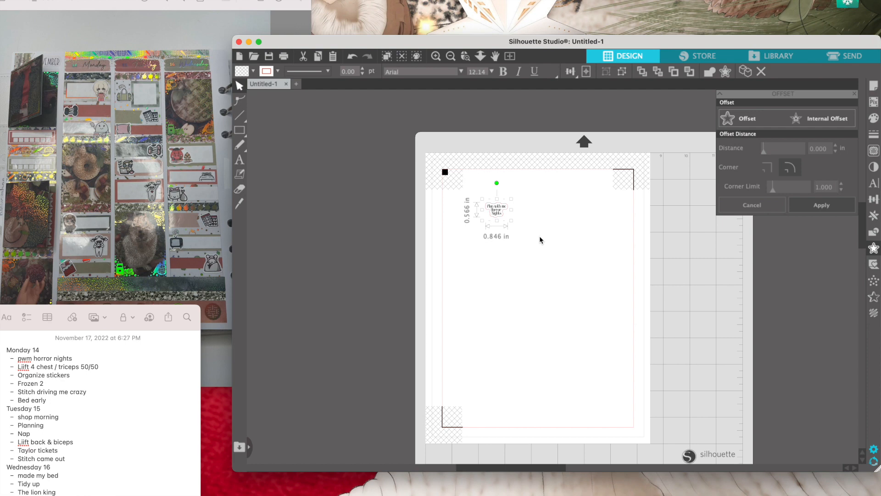
left_click(553, 236)
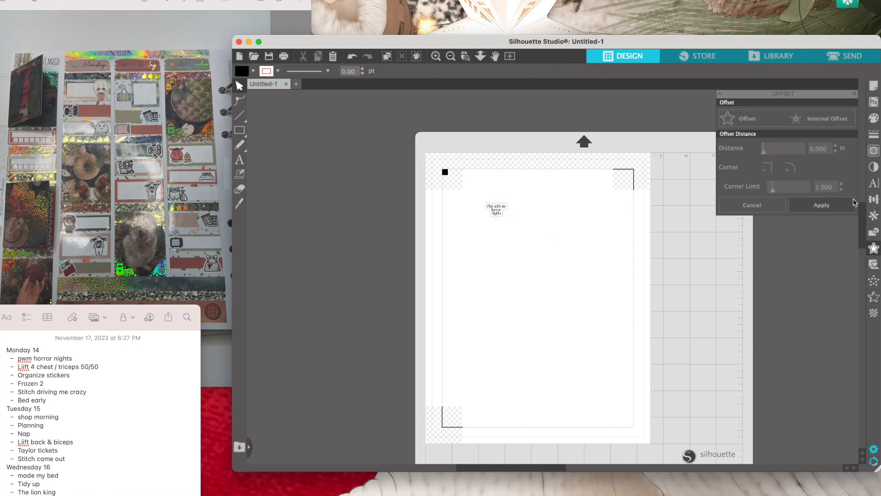
- Set the line spacing for new text to 65% in the text style settings
left_click(874, 185)
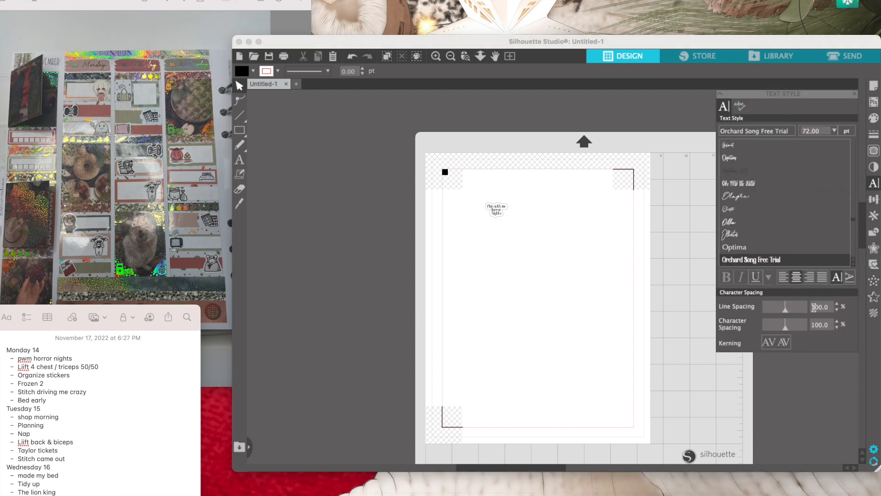
left_click_drag(823, 306, 805, 308)
type("65")
key("BackSpace")
key("BackSpace")
type(".")
type("65")
left_click(641, 302)
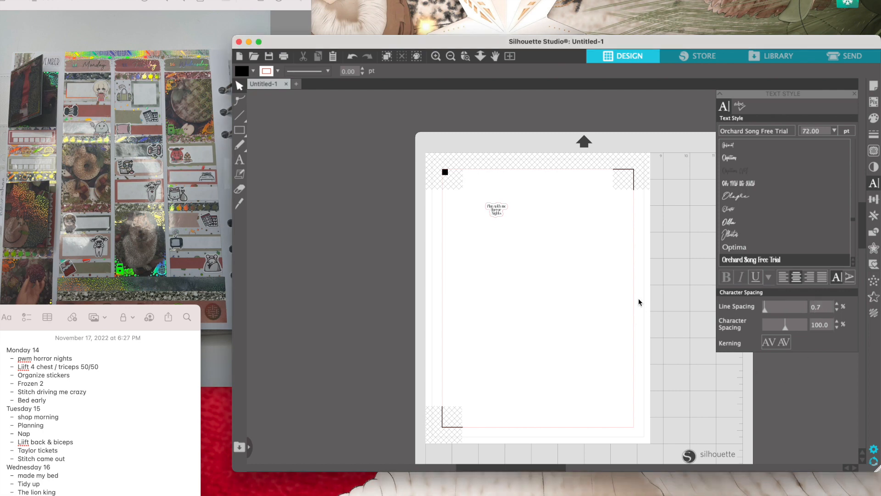
left_click(833, 307)
key("BackSpace")
key("BackSpace")
key("BackSpace")
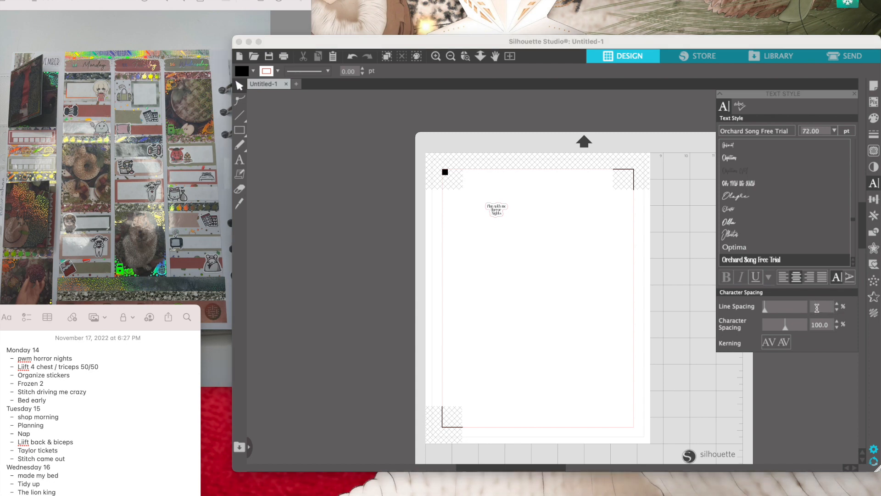
type("100.")
key("BackSpace")
key("BackSpace")
key("BackSpace")
key("BackSpace")
type("65.0")
left_click(615, 375)
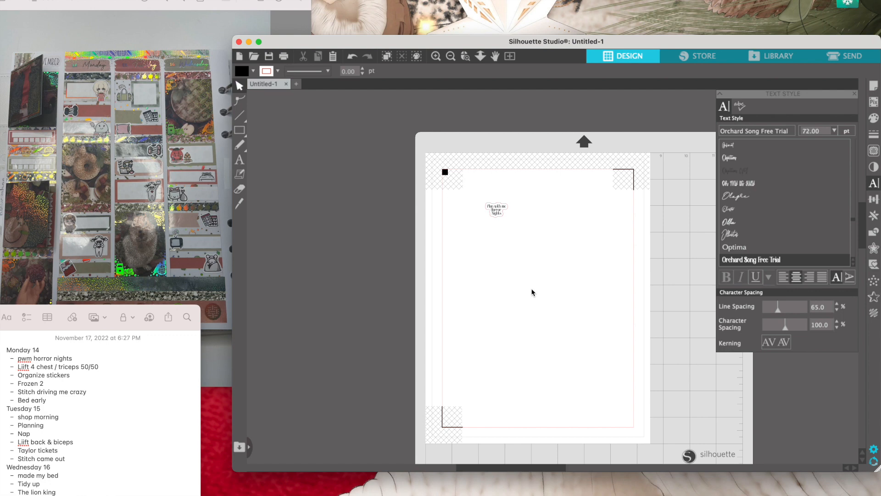
- Place a new text in the middle of the page and enter "LIIFT 4 Chest&"
left_click(239, 161)
left_click(512, 275)
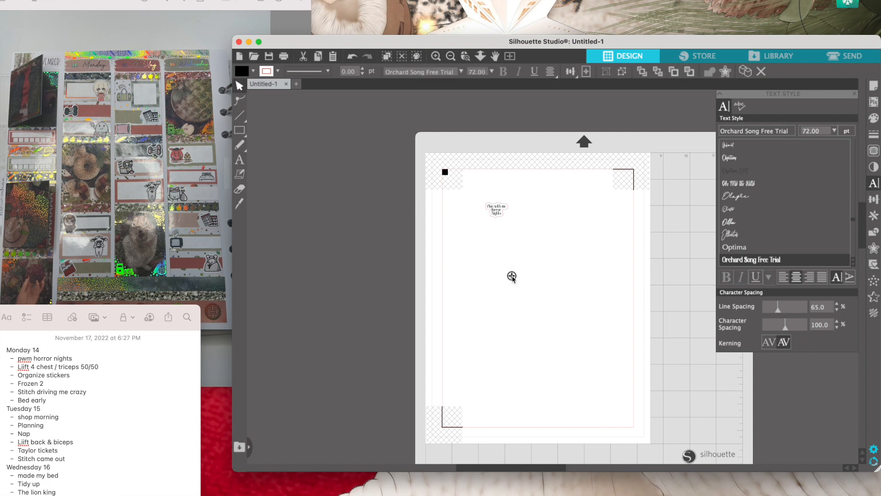
type("Li")
key("BackSpace")
type("ii")
key("BackSpace")
key("BackSpace")
type("ii")
key("BackSpace")
key("BackSpace")
type("iift")
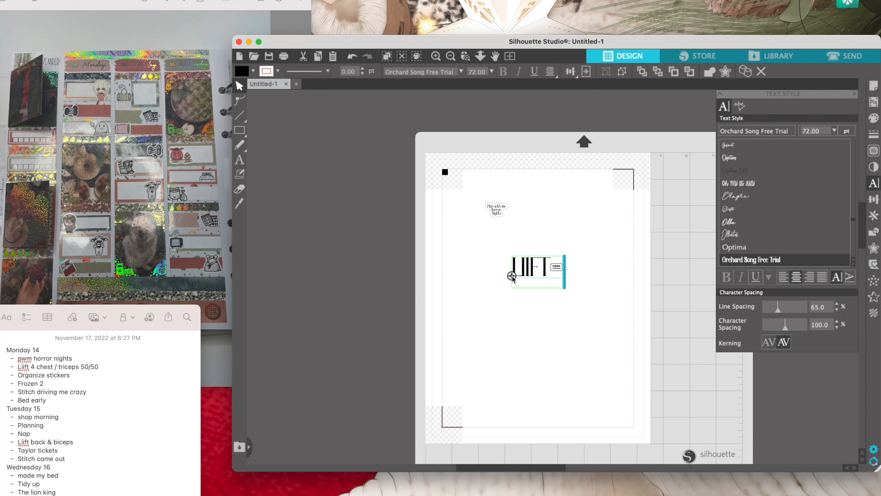
type(" 4")
type(":")
key("BackSpace")
key("BackSpace")
type("-")
key("BackSpace")
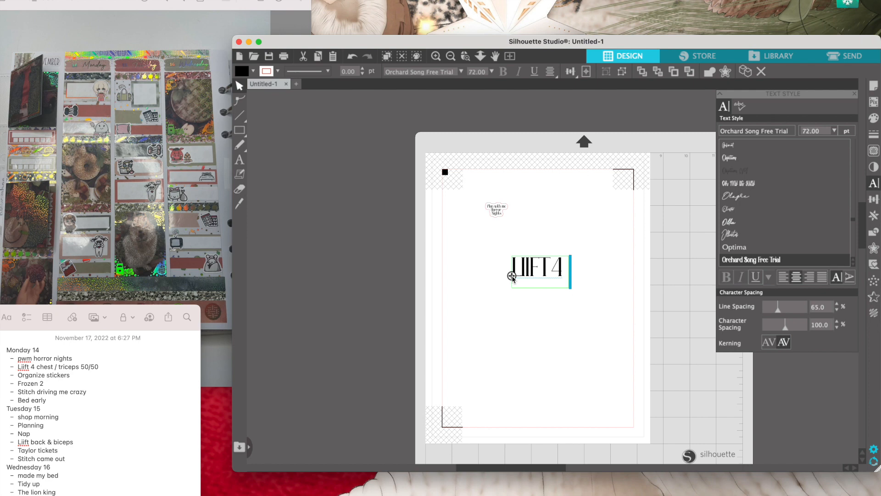
type("Chest")
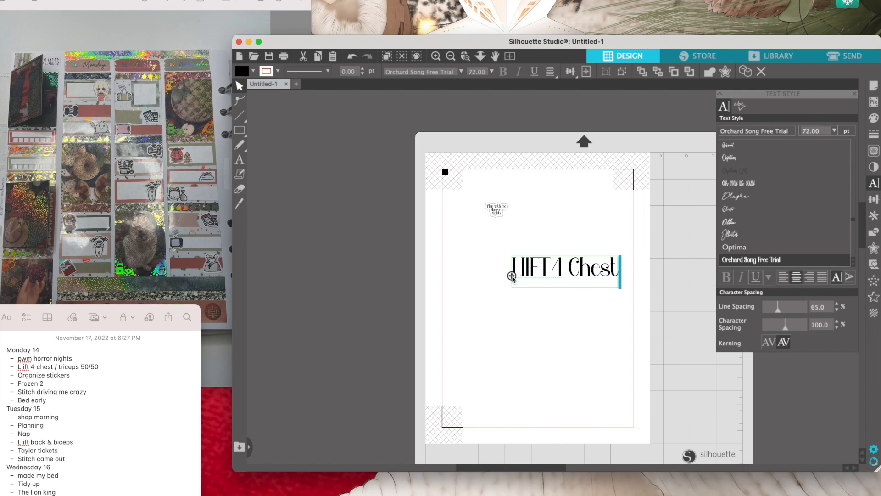
type("&")
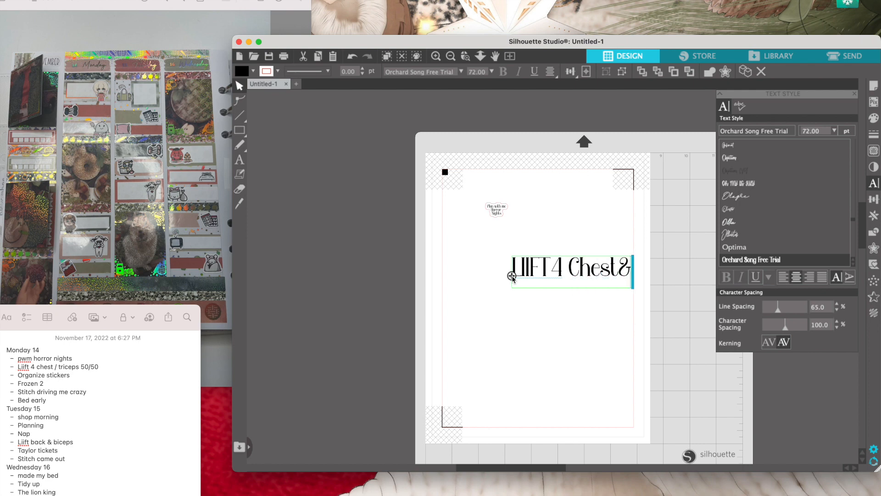
- Replace the wording of the new text with "Liift 4 Chest"
key("BackSpace")
key("BackSpace")
key("BackSpace")
key("BackSpace")
key("BackSpace")
key("BackSpace")
key("BackSpace")
key("BackSpace")
key("BackSpace")
key("BackSpace")
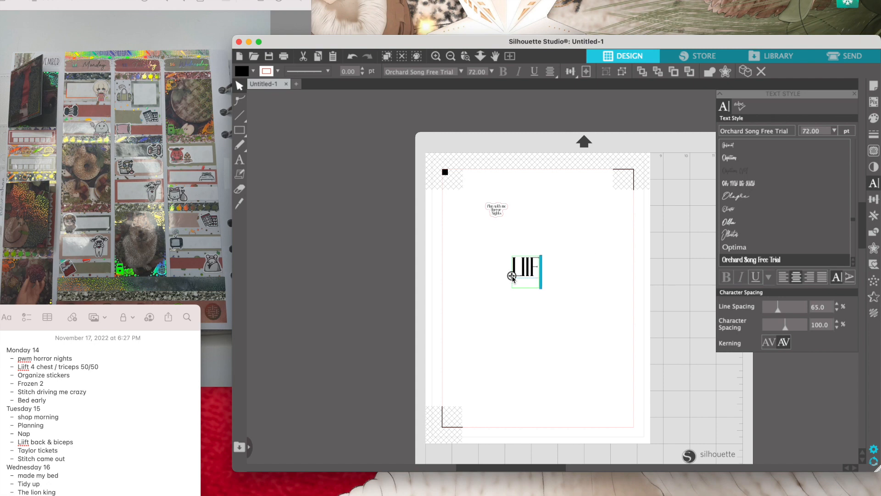
key("BackSpace")
key("BackSpace")
key("BackSpace")
key("BackSpace")
type("Liift")
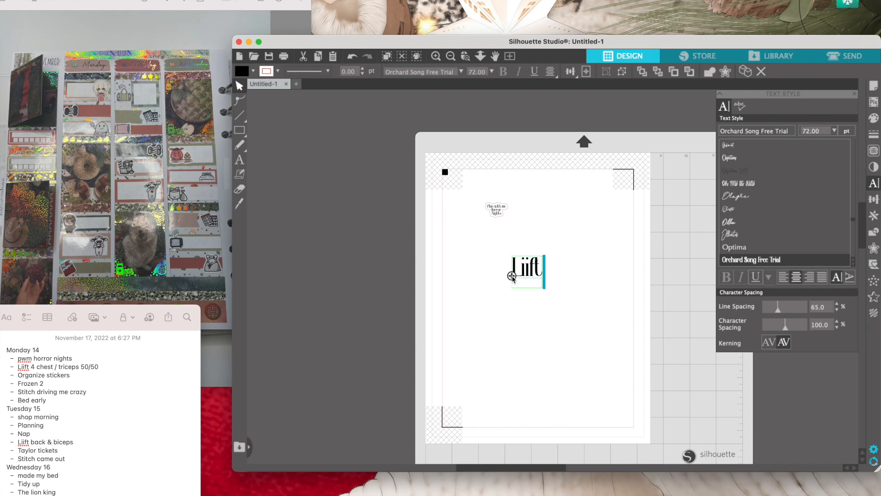
key("BackSpace")
type("t 4 Chest")
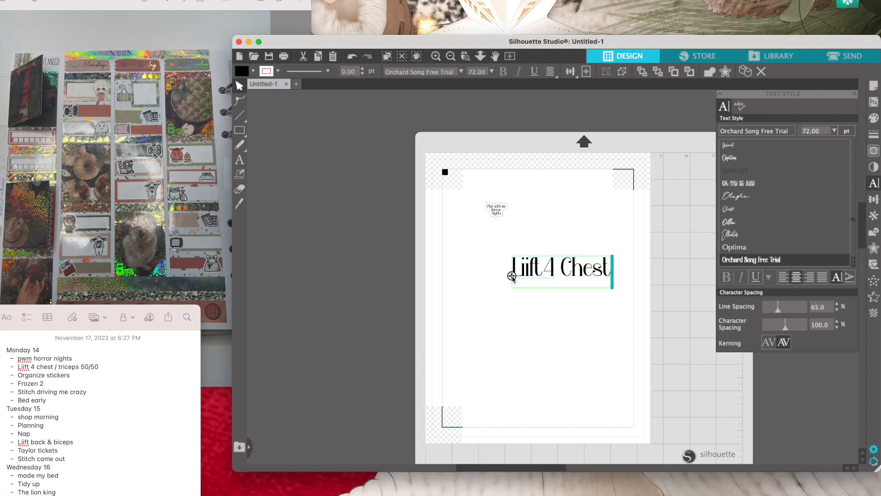
type(" Tir")
- Complete the text with "&" after "Chest" and put "Triceps" on a second line
key("BackSpace")
key("BackSpace")
key("BackSpace")
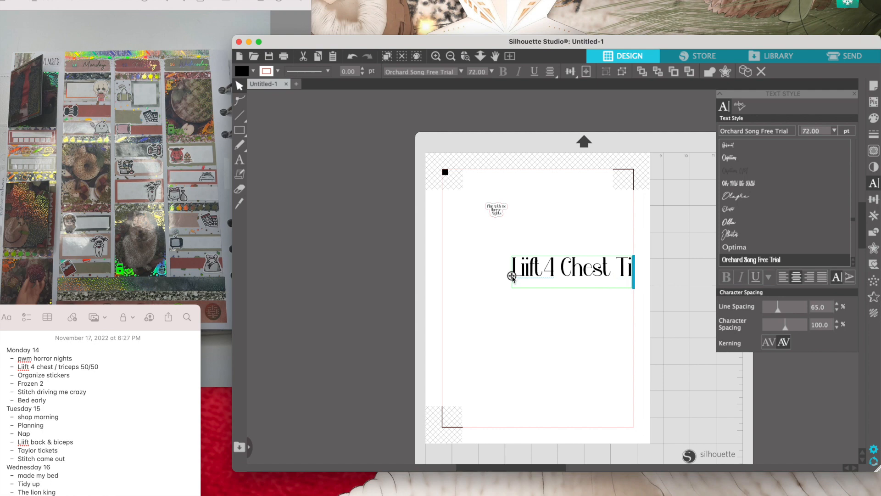
type("&")
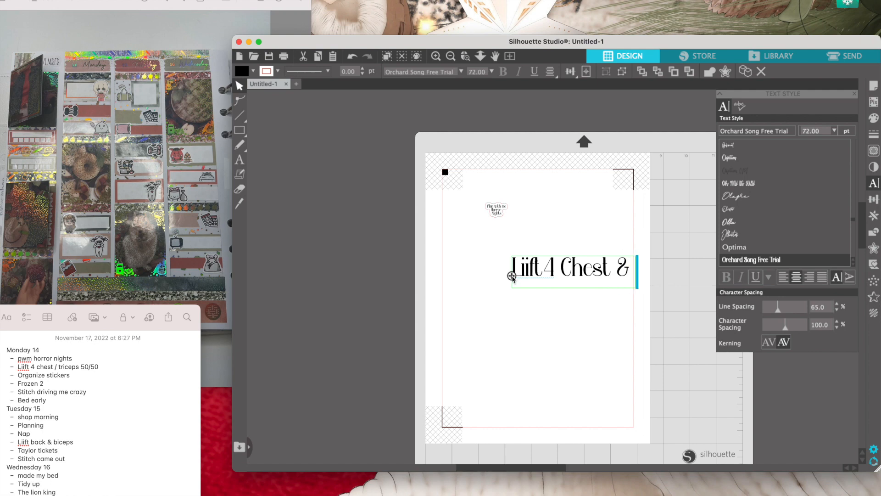
key("Return")
type("Triceps")
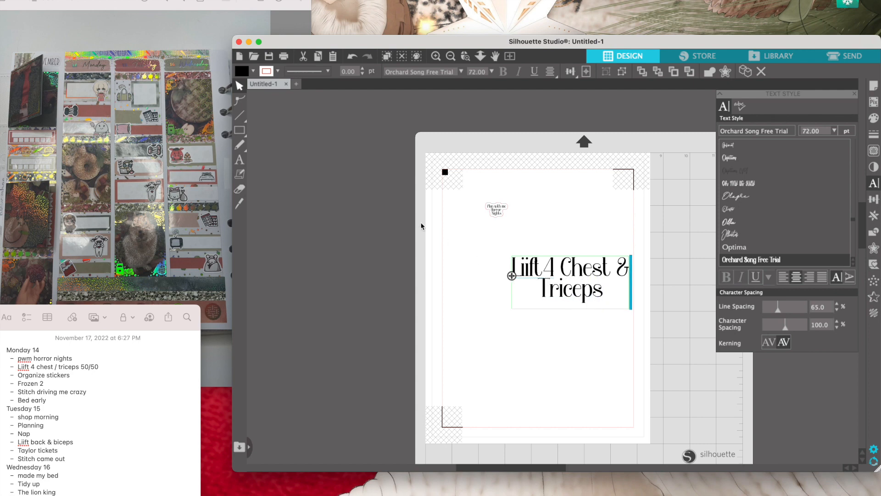
left_click(462, 241)
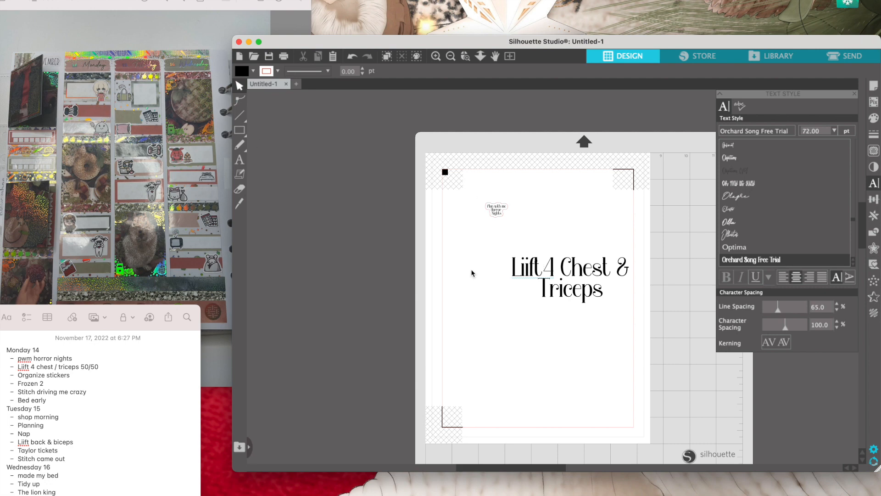
- Try scaling the "Liift 4 Chest & Triceps" text down proportionally to about 0.94 by 0.42 in
left_click(519, 268)
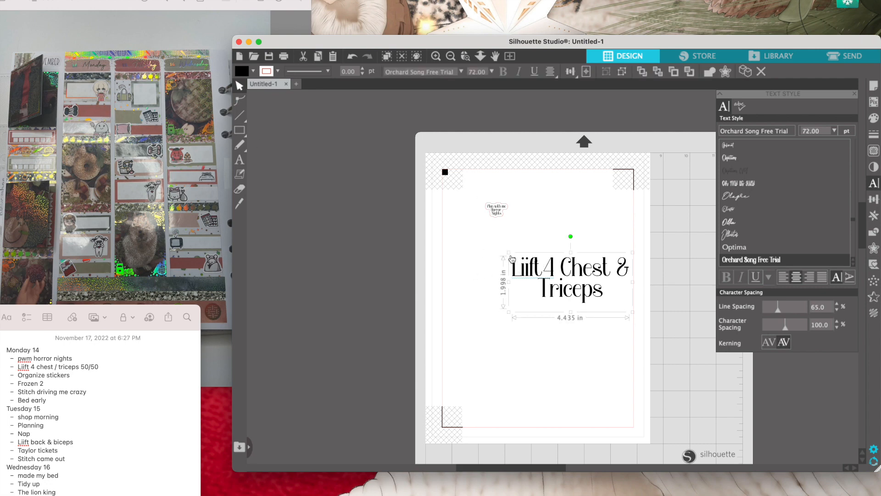
left_click_drag(509, 252, 598, 309)
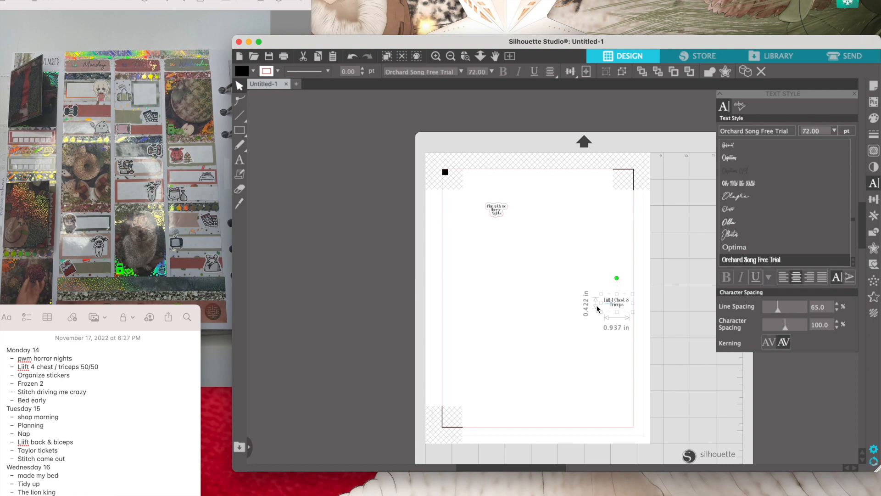
left_click_drag(599, 306, 545, 288)
- Try putting the "Liift 4 Chest & Triceps" text on a single line
double_click(572, 295)
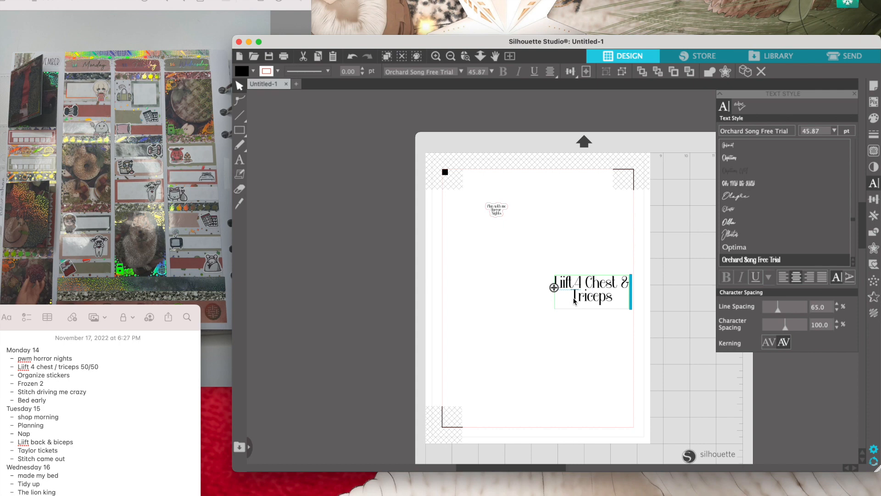
key("BackSpace")
left_click(524, 268)
left_click(561, 283)
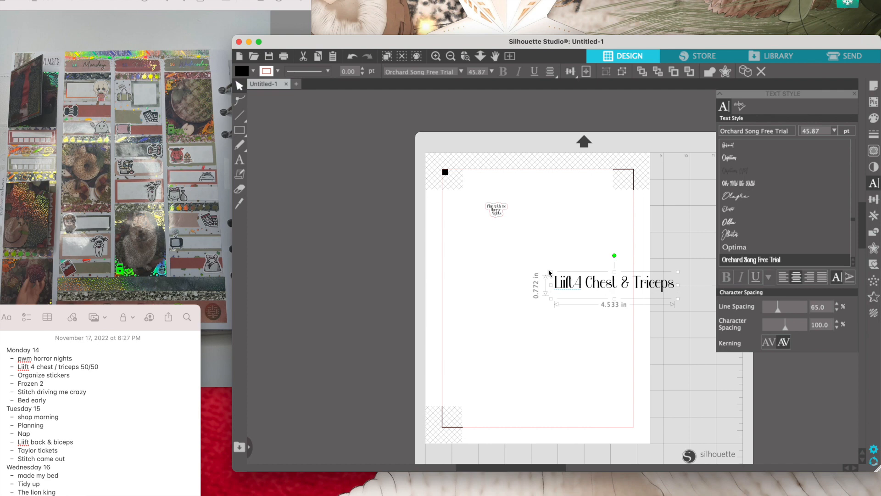
mouse_move(552, 271)
left_mouse_down()
mouse_move(646, 281)
mouse_move(530, 267)
mouse_move(552, 271)
left_mouse_up()
- Move "Triceps" back to its own second line and scale the text down proportionally to just under 1 in wide
double_click(636, 287)
key("Return")
left_click(555, 247)
left_click(557, 279)
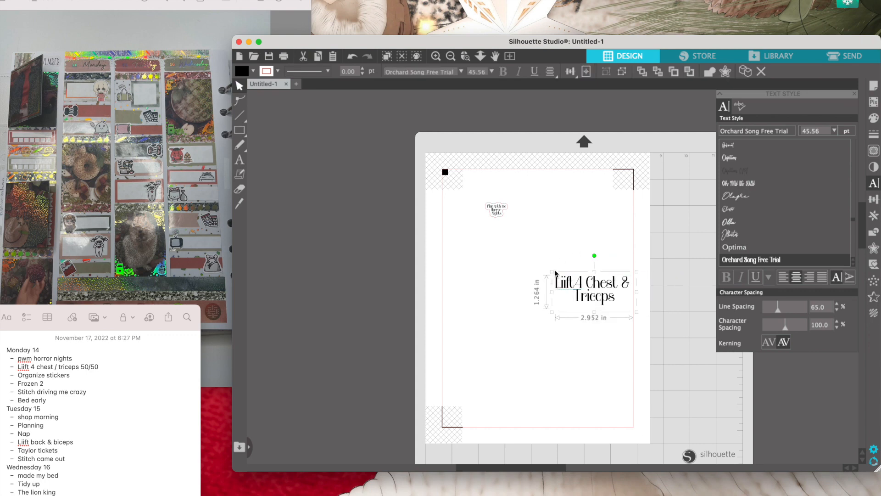
left_click_drag(551, 272, 605, 297)
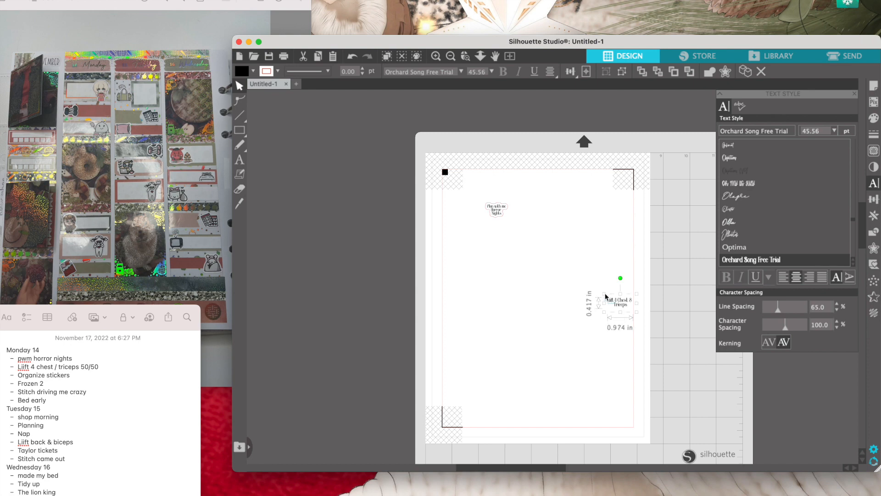
left_click_drag(605, 294, 605, 293)
left_click_drag(604, 295, 606, 298)
left_click_drag(603, 294, 604, 296)
- Add a rounded-corner offset outline around the "Liift 4 Chest & Triceps" text at a distance of 0.070 in
left_click(874, 248)
left_click(744, 120)
left_click(829, 210)
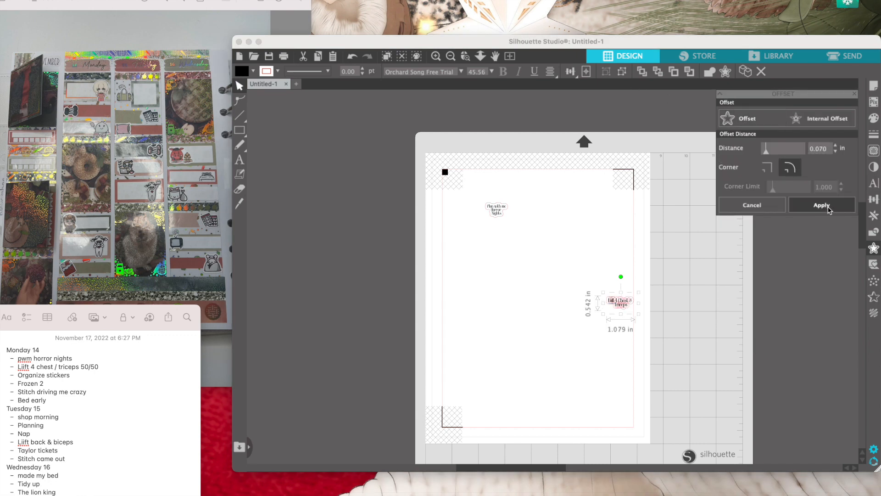
left_click(610, 260)
- Group the "Liift 4 Chest & Triceps" text with its outline and move it directly below the "Plan with me Horror Nights" sticker
left_click(632, 306)
left_click(620, 304)
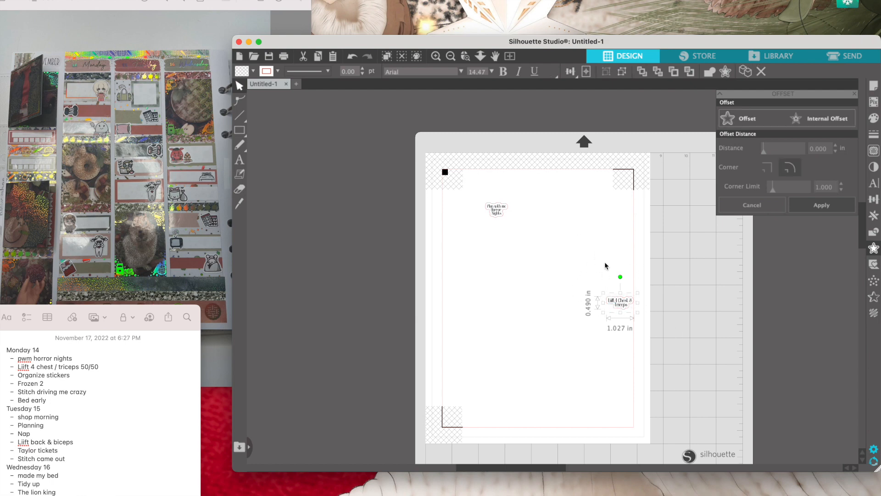
left_click_drag(620, 310, 498, 231)
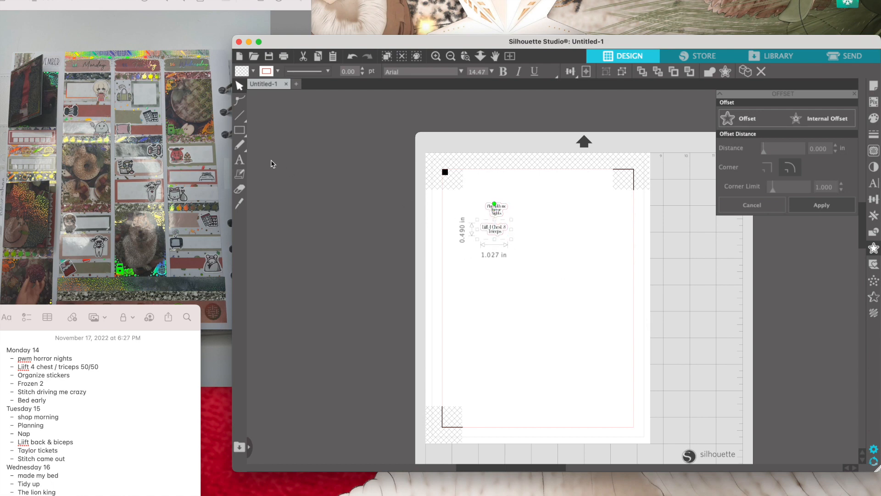
- Add the text "Organize stickers" on two lines in the blank area below the finished stickers
left_click(240, 160)
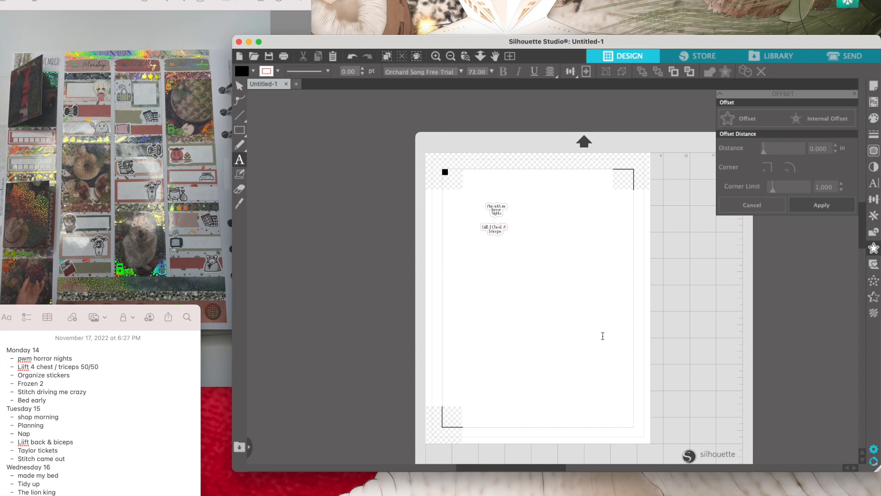
left_click(552, 320)
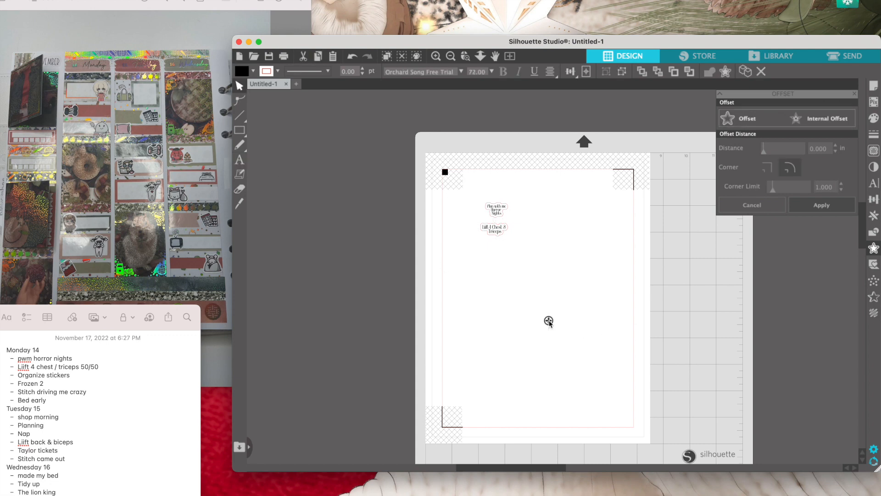
type("Organize")
key("Return")
type("stickers")
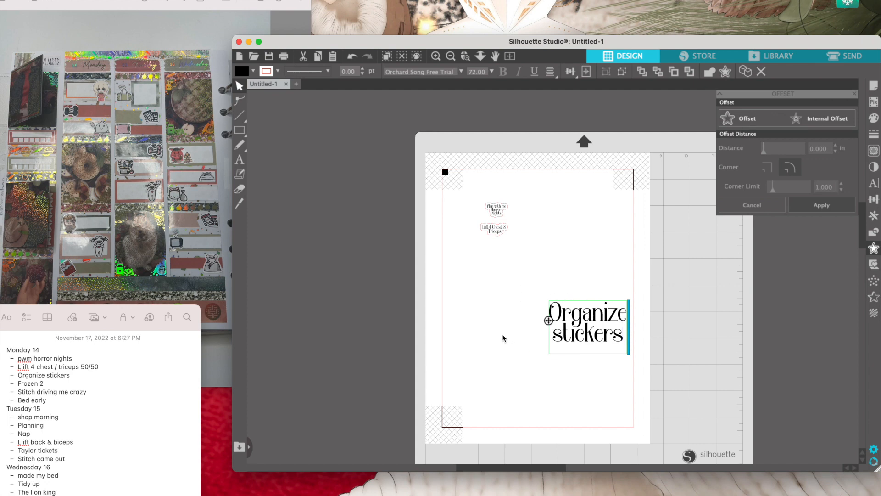
- Scale the "Organize stickers" text down proportionally to about 0.62 in wide
left_click(497, 302)
left_click(570, 318)
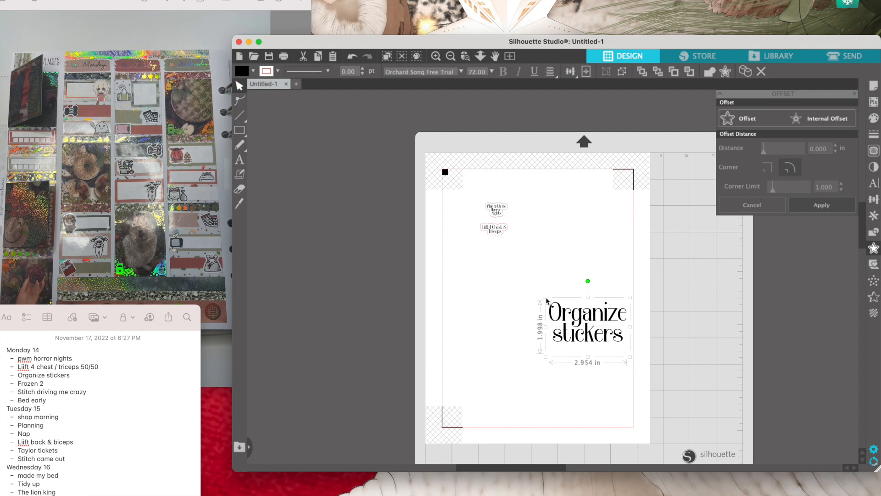
left_click_drag(546, 300, 599, 341)
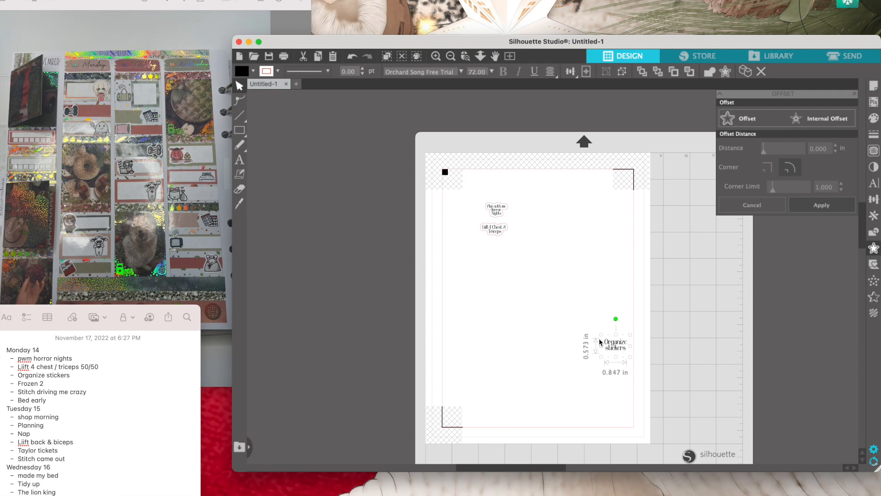
left_click_drag(600, 339, 604, 341)
left_click_drag(604, 338, 607, 337)
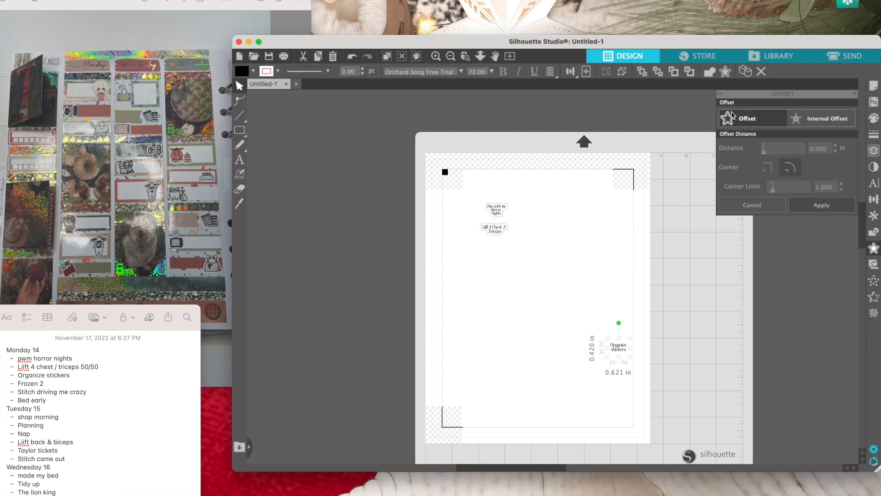
- Add an offset outline around the "Organize stickers" text and place the grouped sticker directly below "Liift 4 Chest & Triceps"
left_click(822, 205)
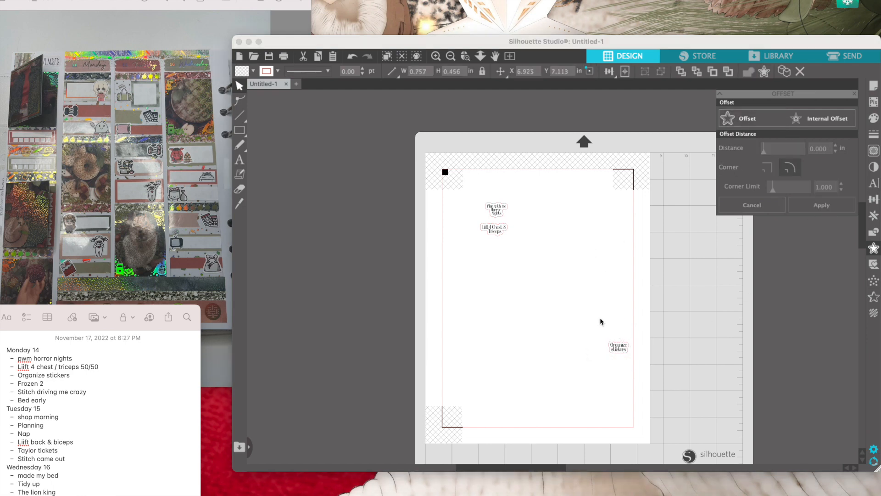
left_click(614, 347)
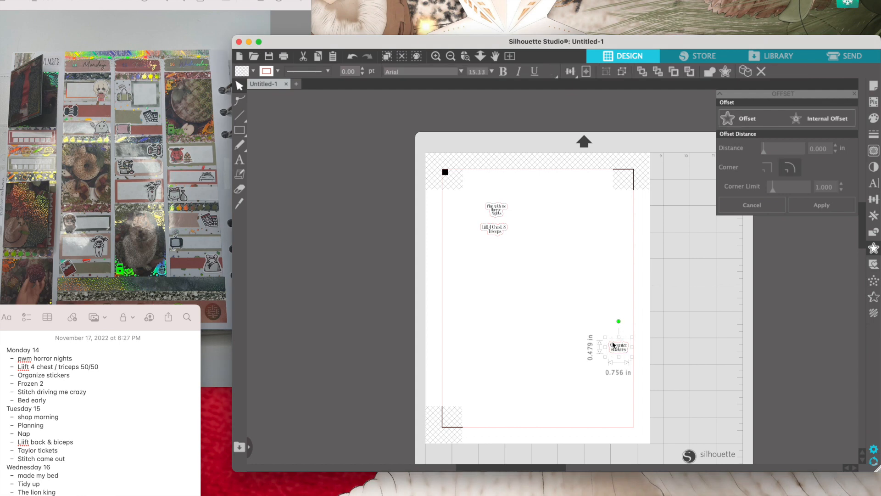
left_click_drag(616, 348, 491, 243)
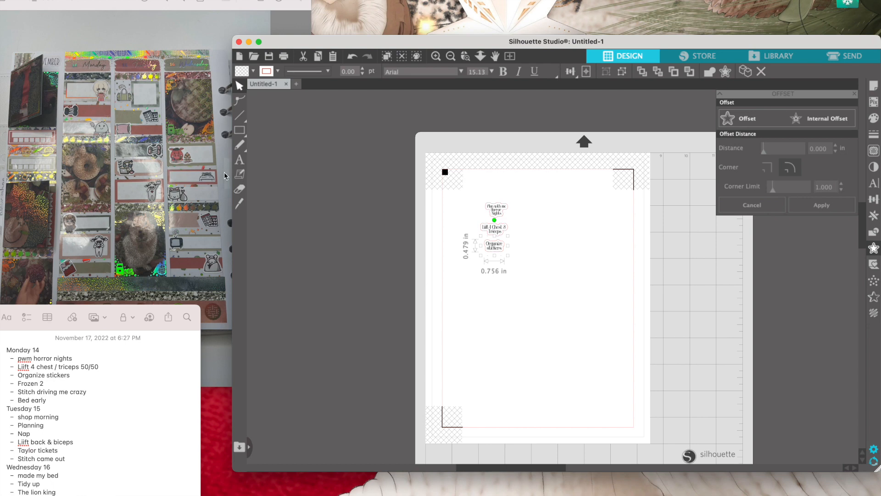
- Add the text "Frozen II" in the blank area of the page and scale it down proportionally to just under 1 in wide
left_click(240, 161)
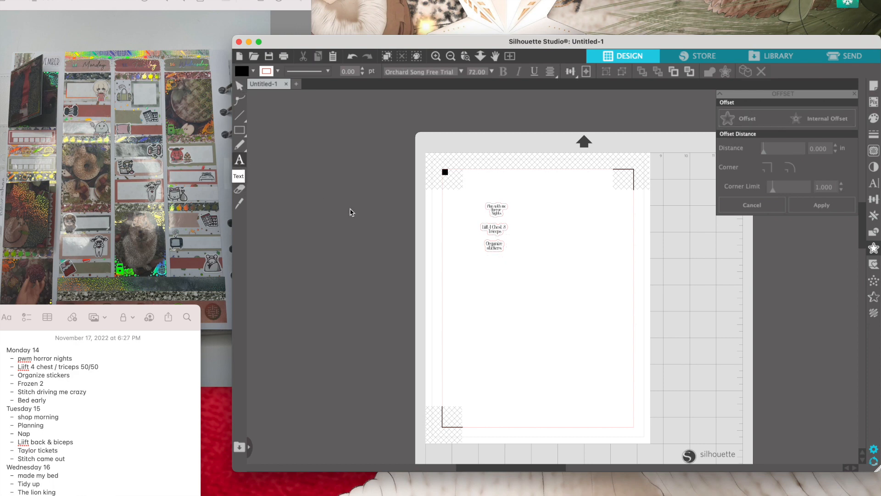
left_click(529, 319)
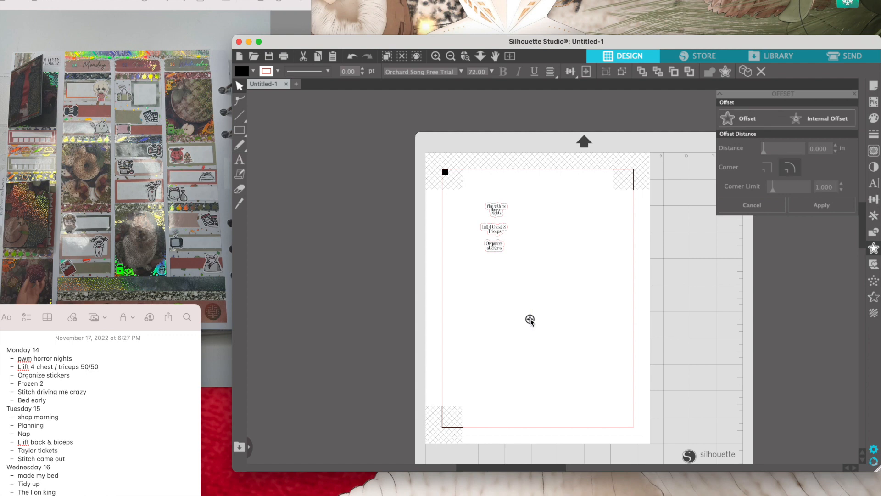
type("Frozen II")
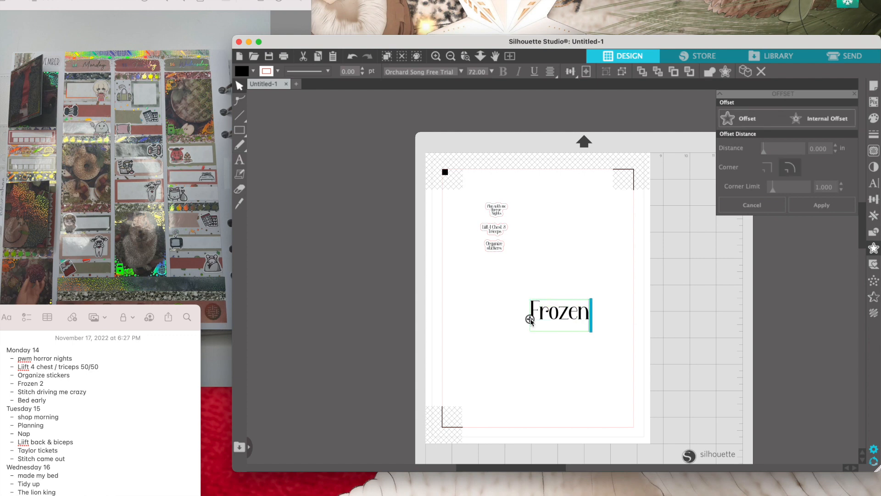
left_click(502, 302)
left_click(523, 299)
left_click_drag(527, 297, 583, 305)
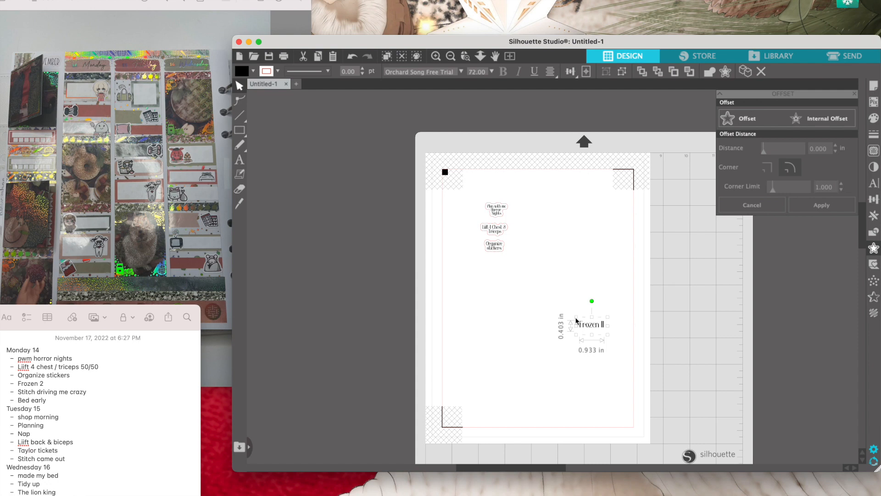
left_click_drag(576, 317, 575, 317)
- Add a 0.070 in rounded-corner offset outline around "Frozen II" and place the grouped sticker directly below "Organize stickers"
left_click(749, 120)
left_click(822, 203)
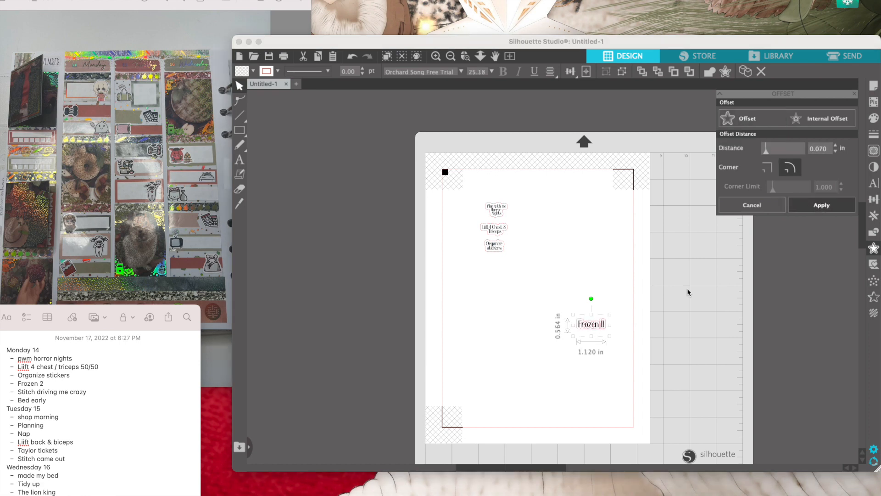
left_click_drag(546, 291, 611, 332)
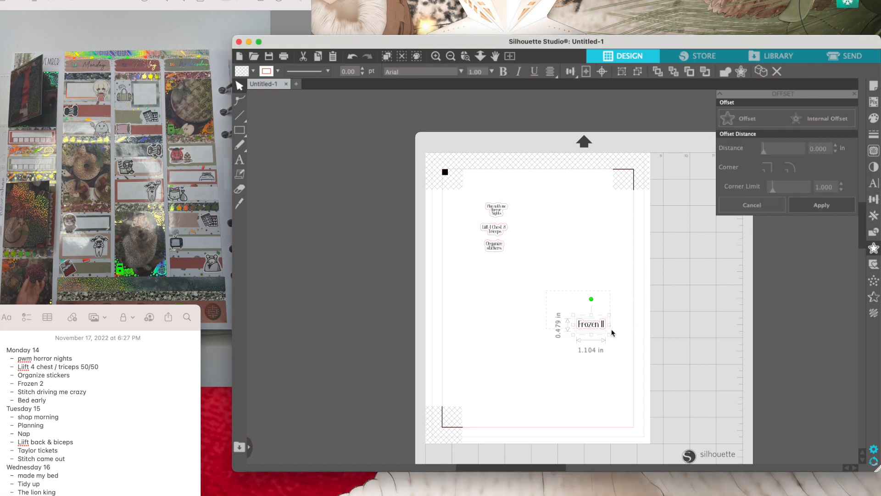
left_click_drag(596, 324, 504, 261)
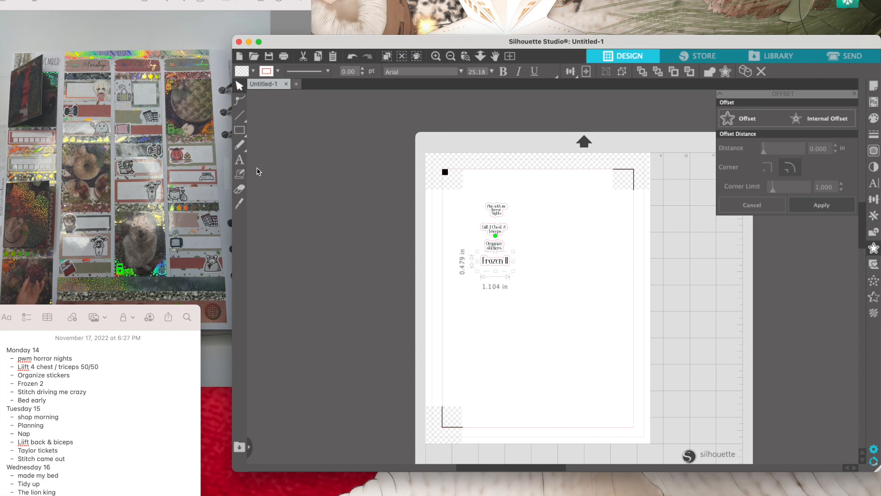
- Create a small two-line "Annoying stitch" sticker with a 0.070 in offset outline and stack it with "Bed early" below "Frozen II"
left_click(239, 160)
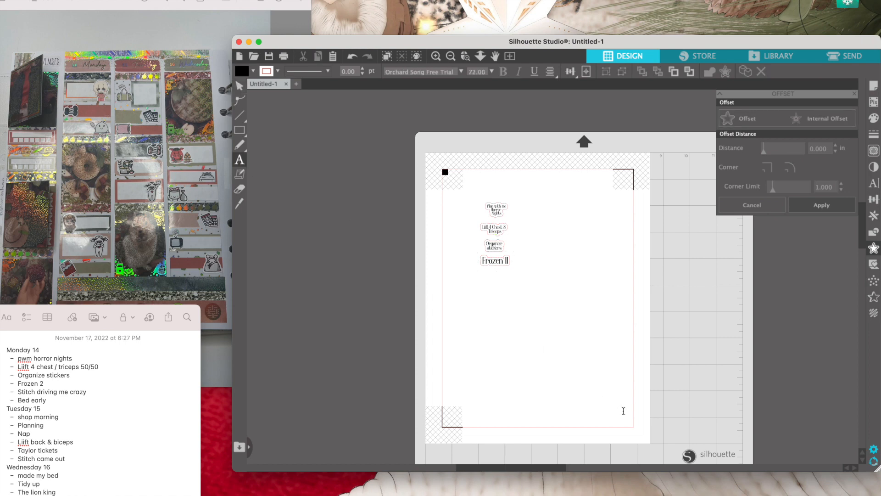
left_click(534, 332)
type("Stitch")
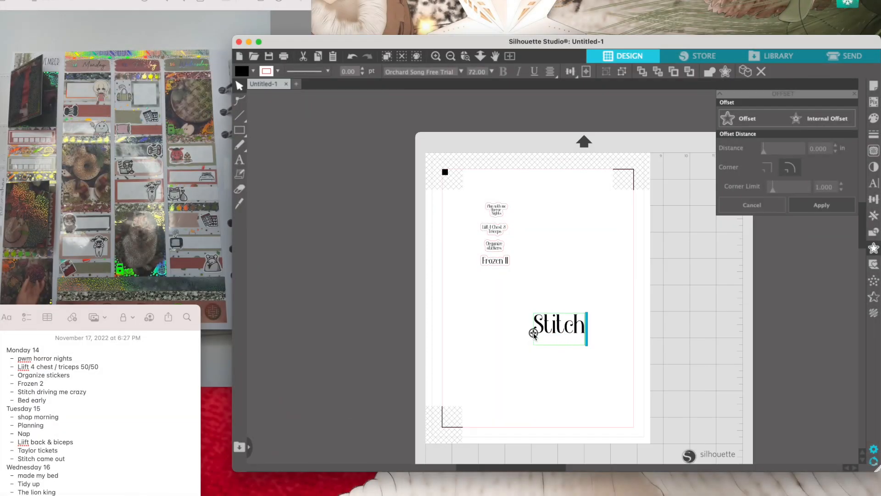
key("BackSpace")
key("BackSpace")
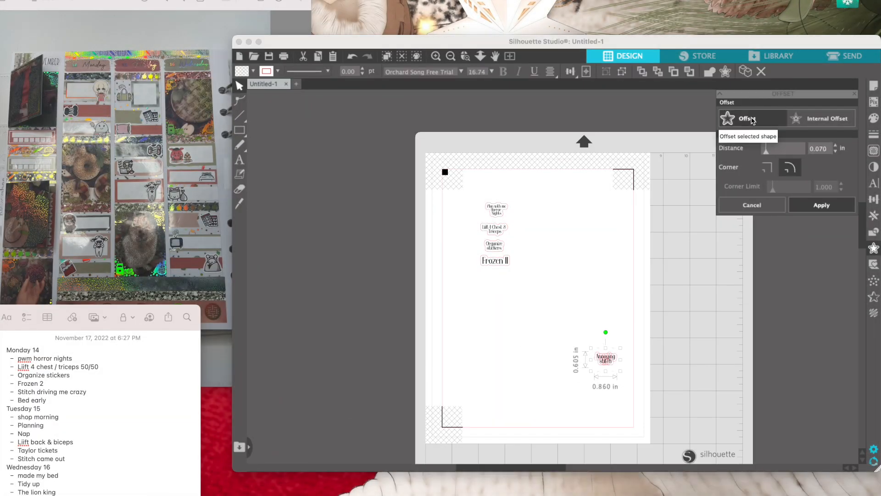
left_click_drag(590, 350, 476, 266)
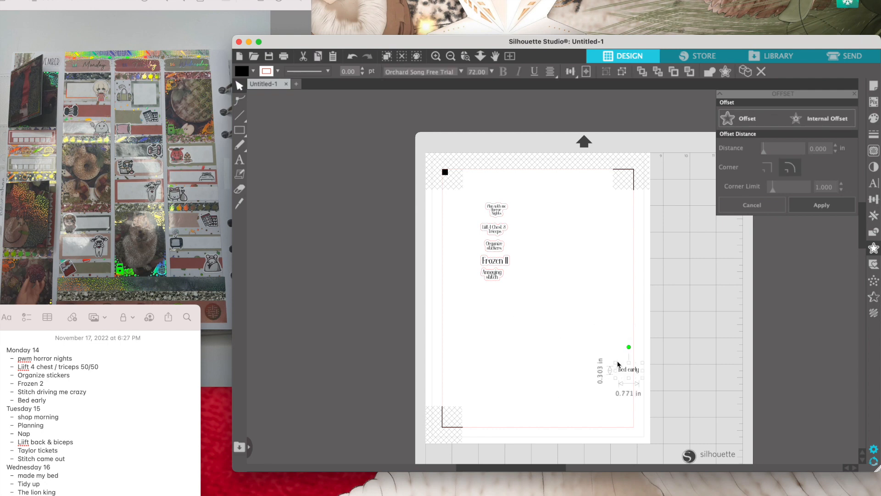
left_click_drag(628, 352, 487, 289)
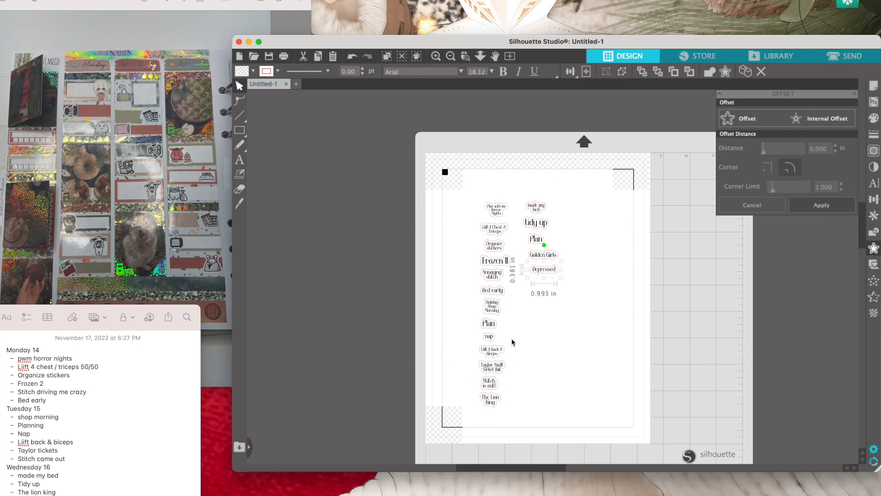
left_click(489, 328)
left_click(491, 329)
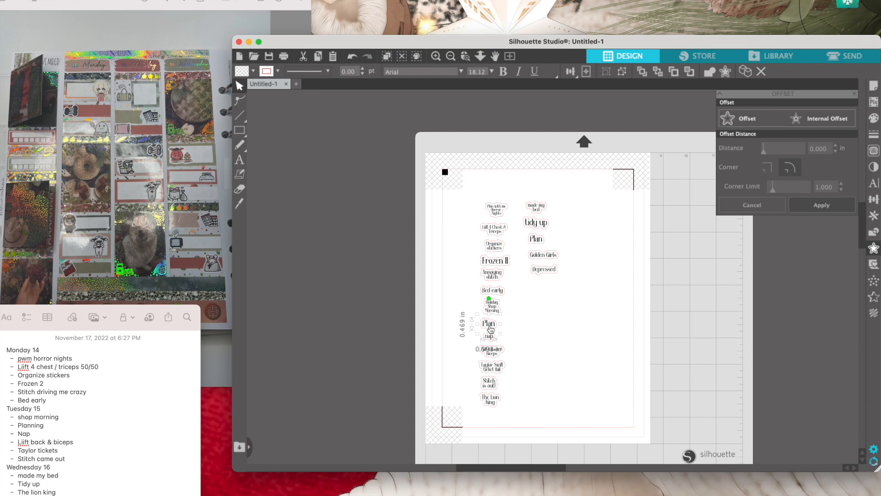
key("super+d")
left_click_drag(510, 343, 544, 326)
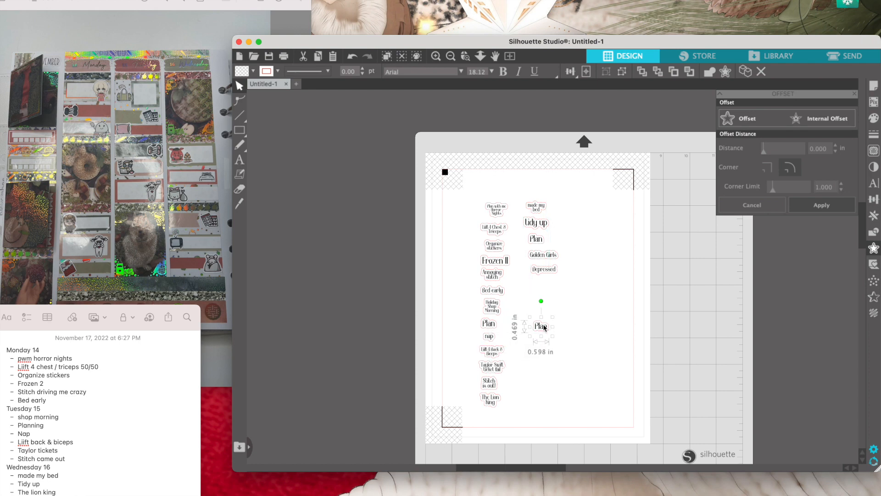
left_click_drag(544, 327, 599, 373)
key("Delete")
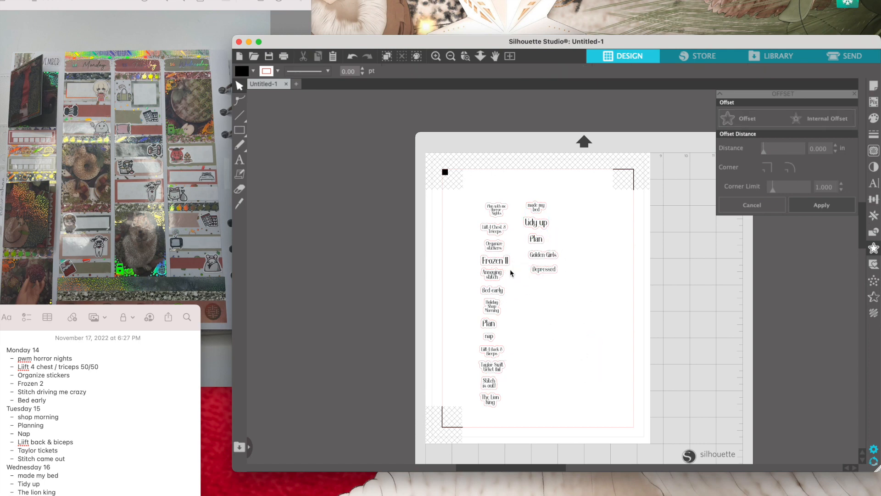
- Left-align all stickers in the first column, from "Plan with me Horror Nights" to "The Lion King", and space them evenly vertically
left_click(489, 235)
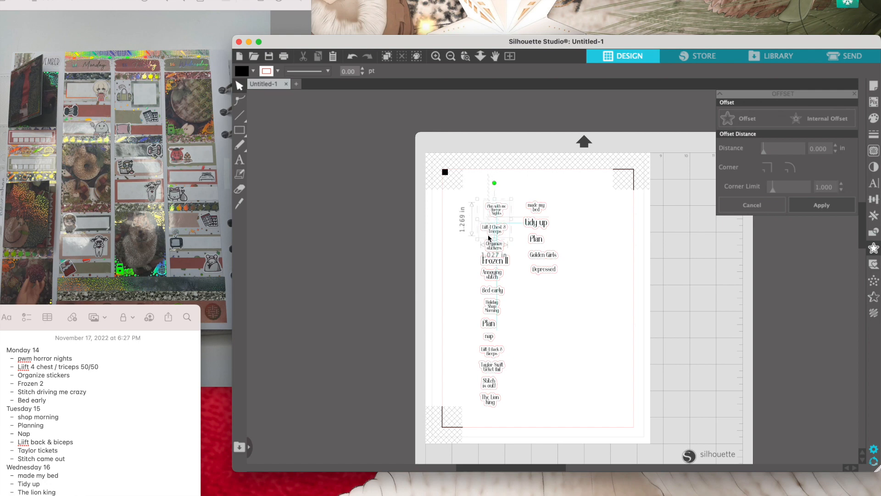
left_click(592, 363)
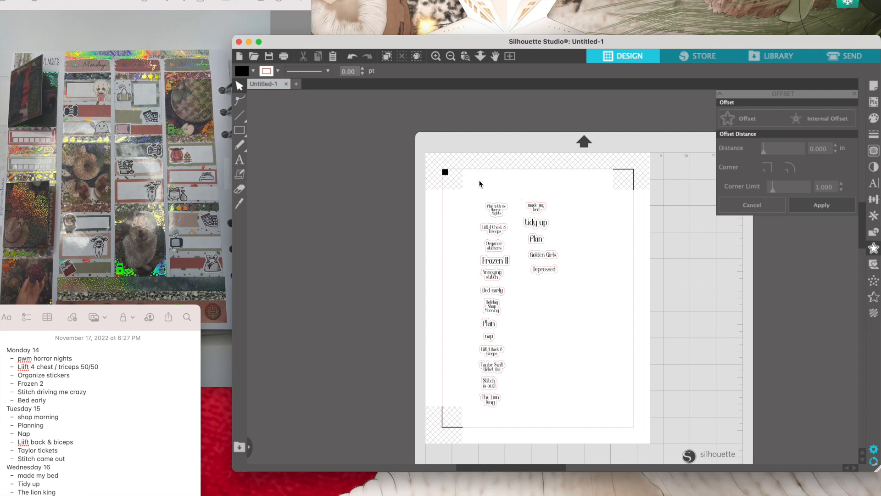
left_click_drag(491, 183, 502, 402)
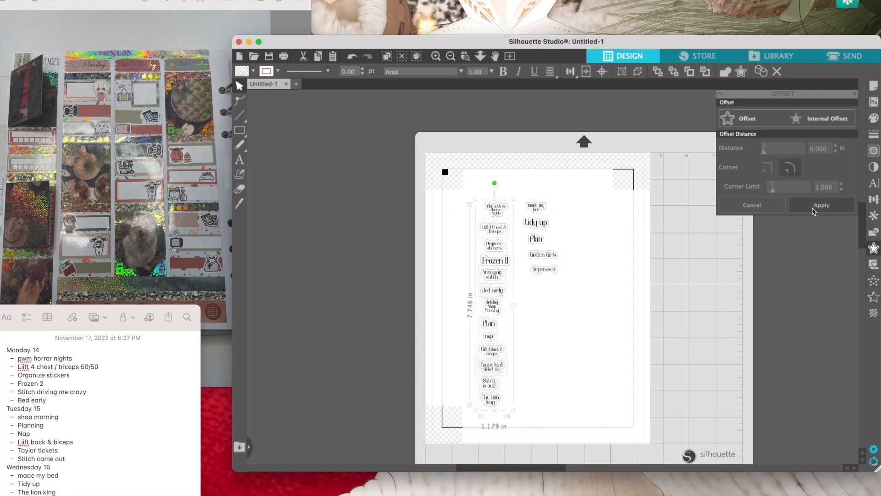
left_click(875, 200)
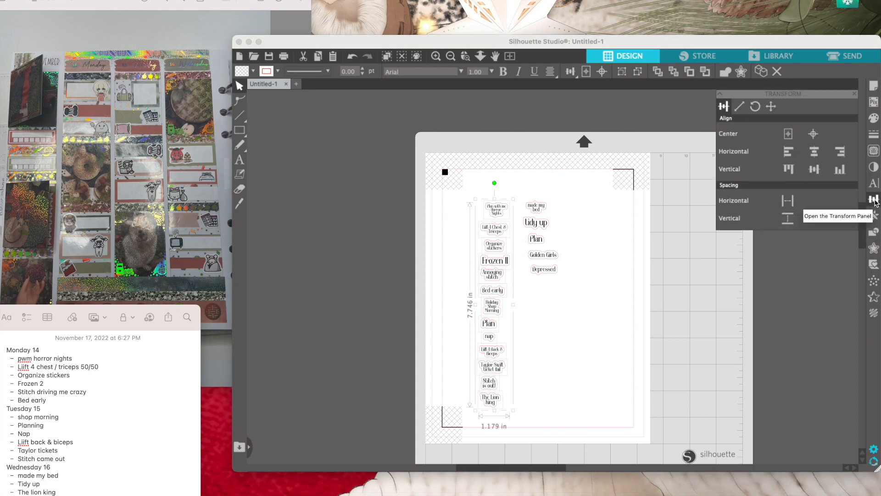
left_click(790, 153)
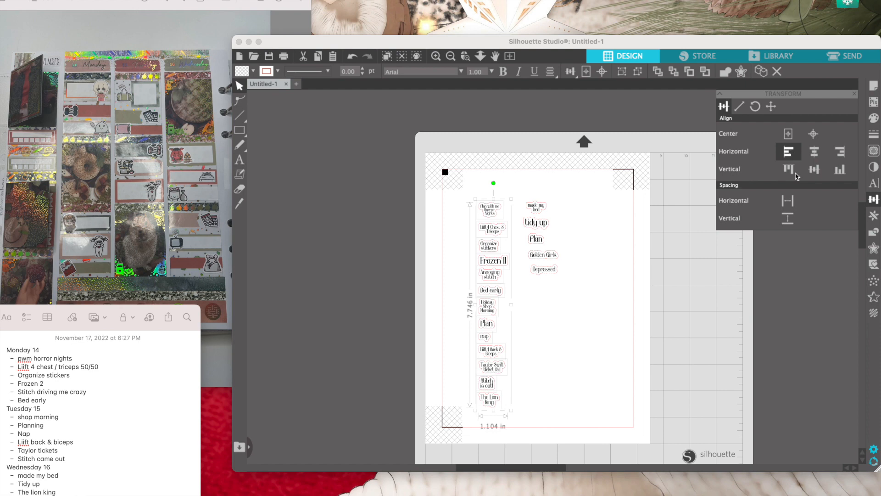
left_click(787, 224)
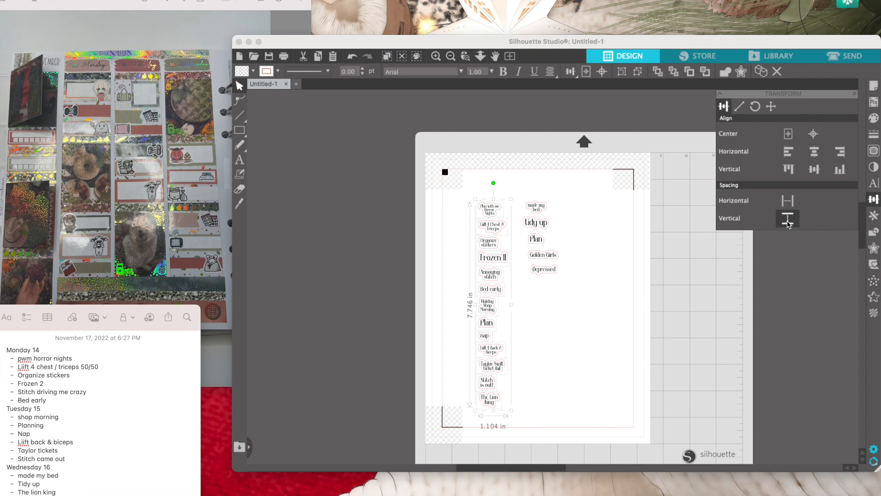
- Try center alignment on the first-column stickers, return them to left alignment, and group the column
left_click(816, 153)
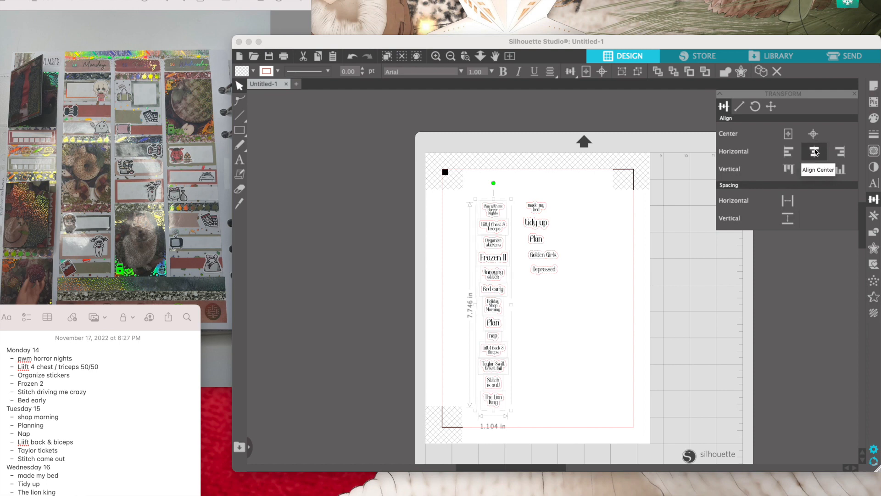
left_click(790, 152)
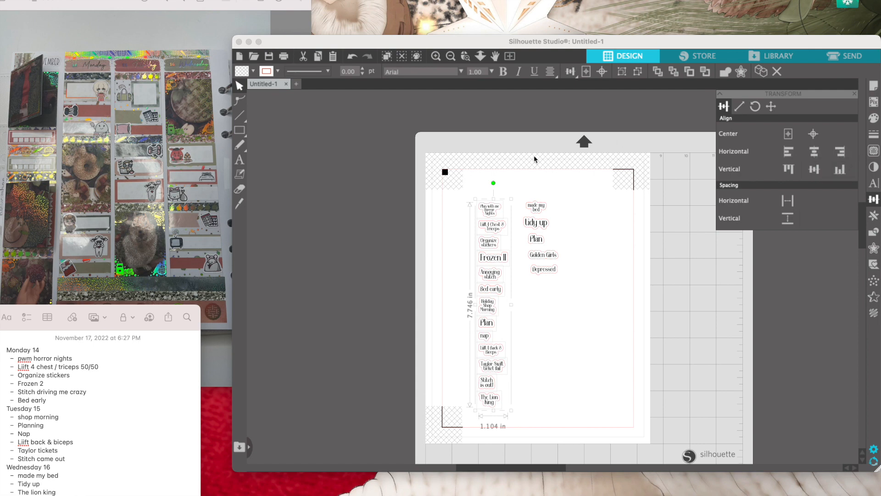
key("super+g")
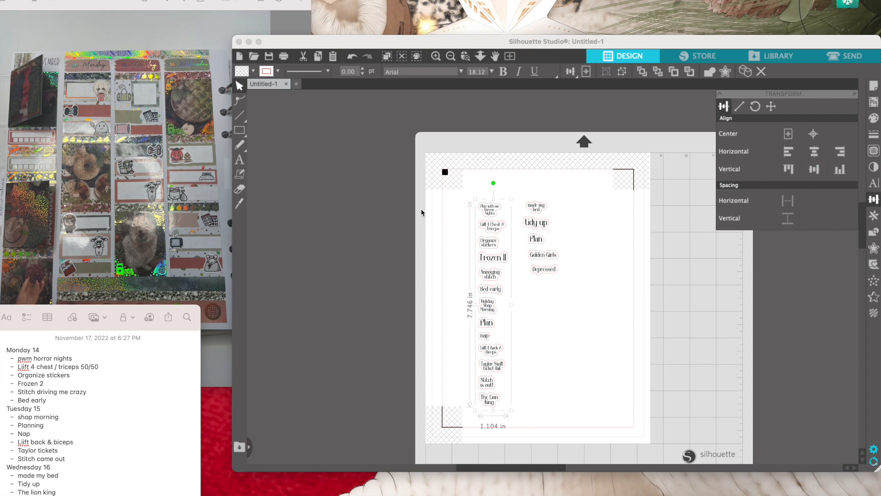
- Left-align the second-column stickers, from "made my bed" to "Depressed", and space them evenly vertically as a group
left_click(526, 183)
left_click_drag(526, 183, 541, 273)
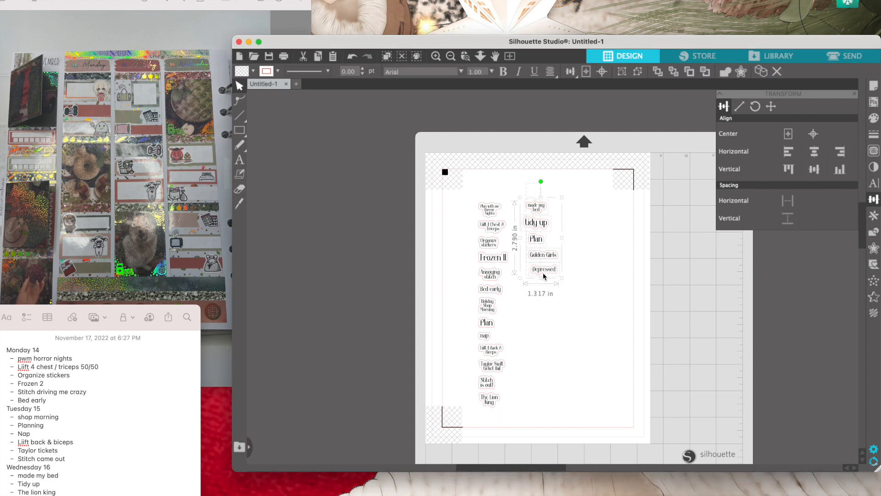
left_click(788, 156)
left_click(786, 225)
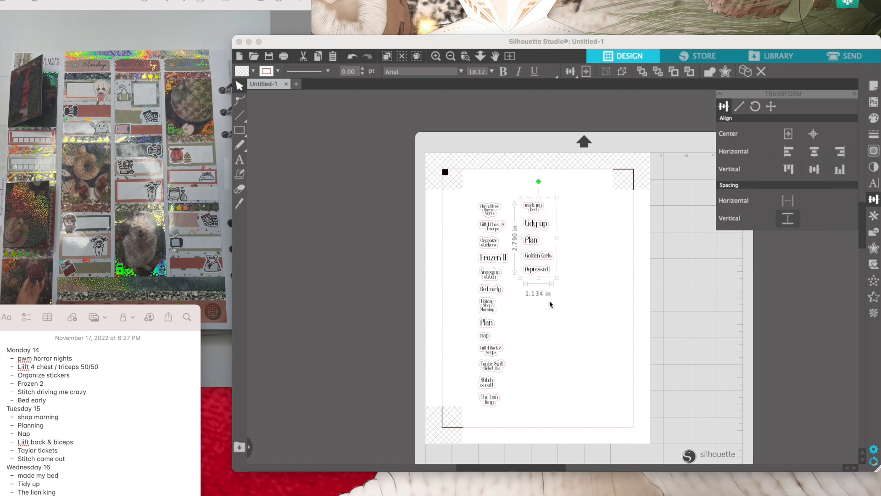
left_click(553, 338)
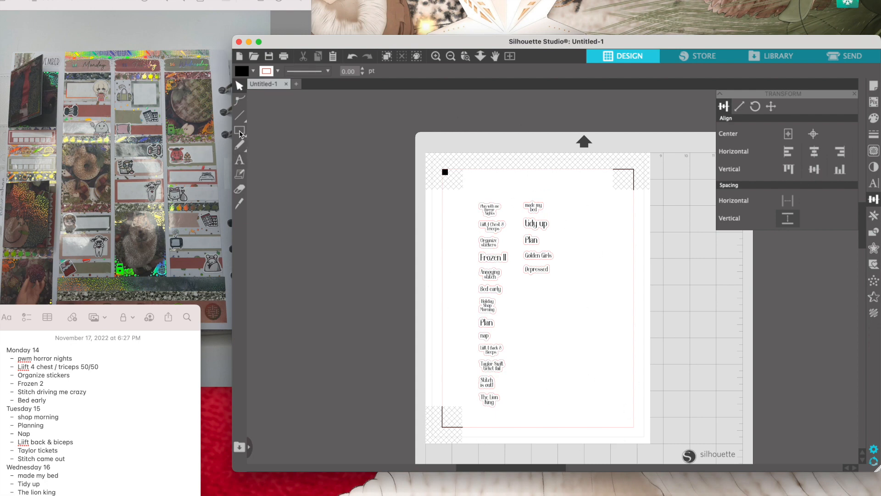
- Draw a rectangle about 1.376 by 8.705 in around the first sticker column
mouse_move(240, 132)
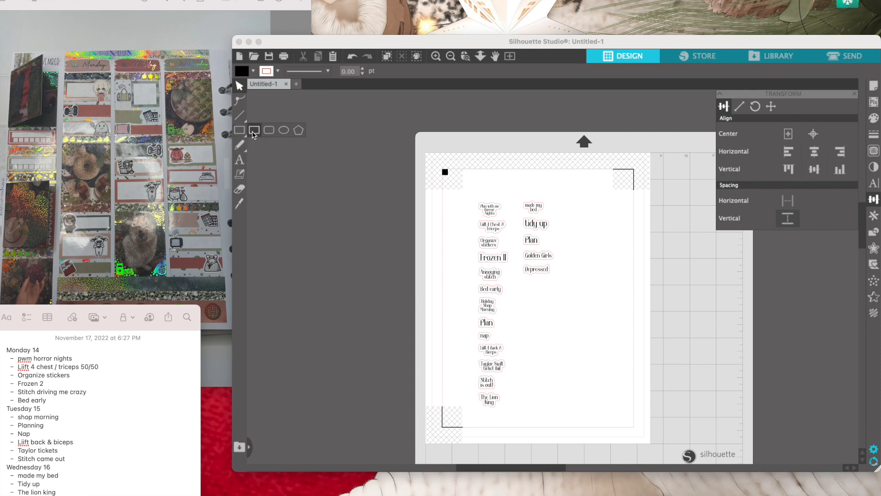
left_click(253, 132)
left_click(253, 133)
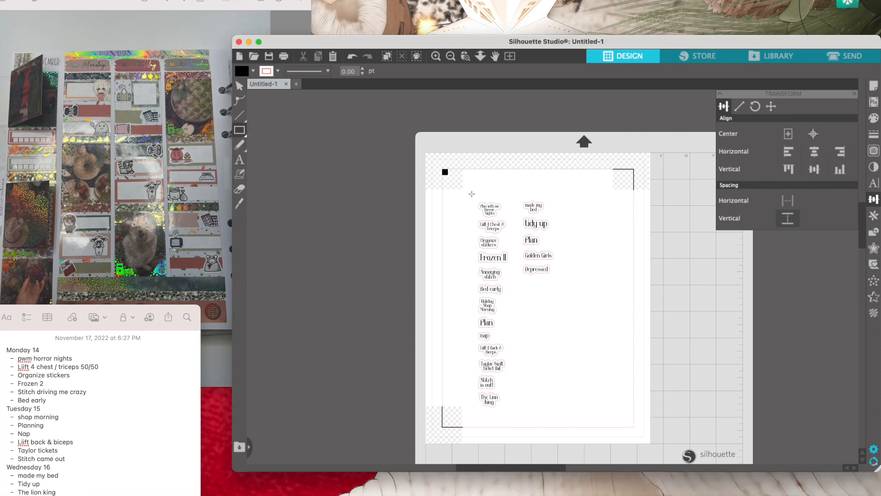
mouse_move(472, 194)
left_mouse_down()
mouse_move(529, 196)
mouse_move(517, 256)
mouse_move(528, 378)
mouse_move(508, 398)
mouse_move(509, 423)
left_mouse_up()
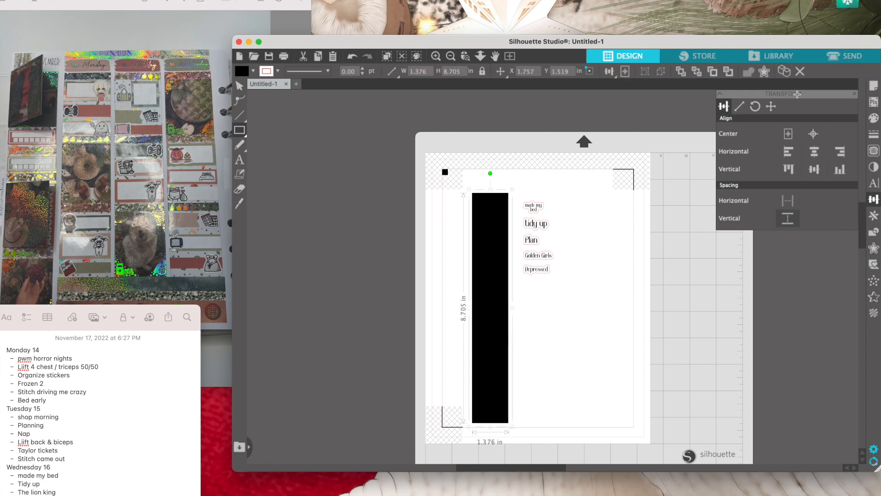
- Give the first-column rectangle a transparent fill and a blue line color (1900F2)
left_click(874, 119)
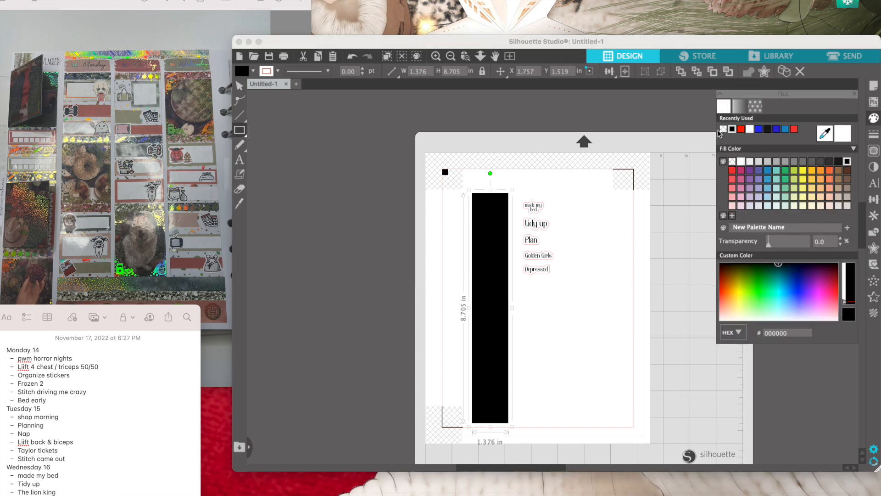
left_click(722, 131)
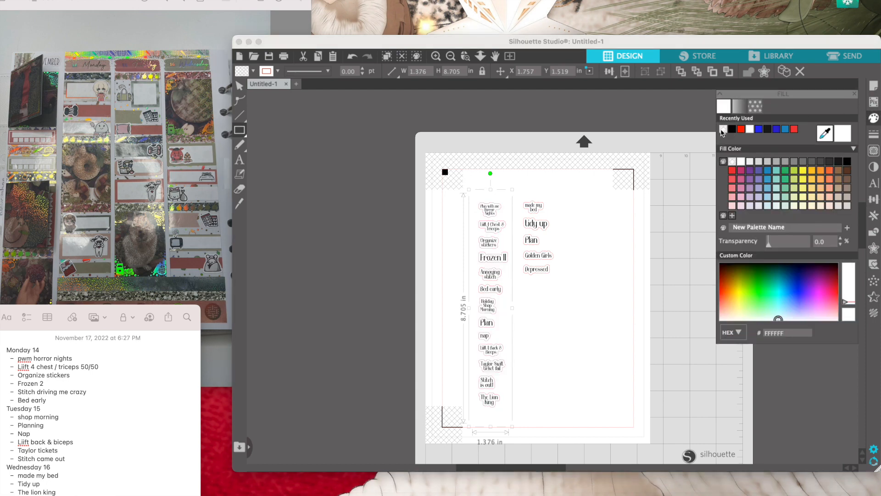
left_click(873, 137)
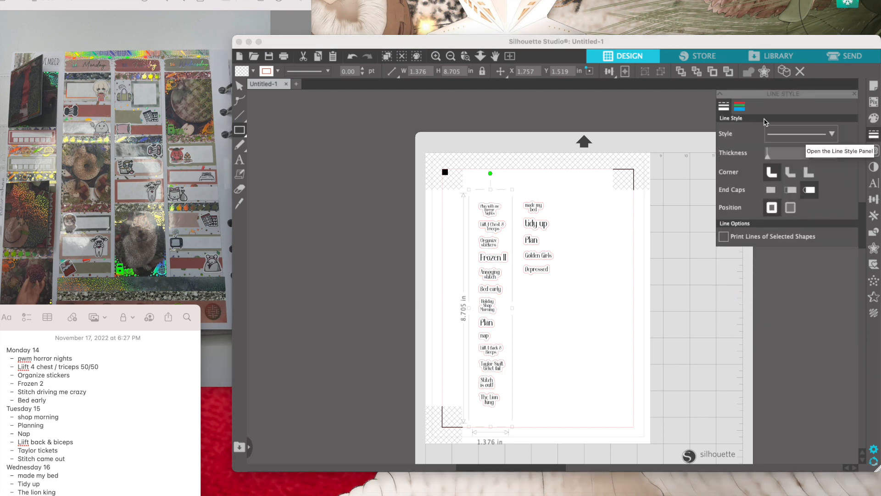
left_click(739, 110)
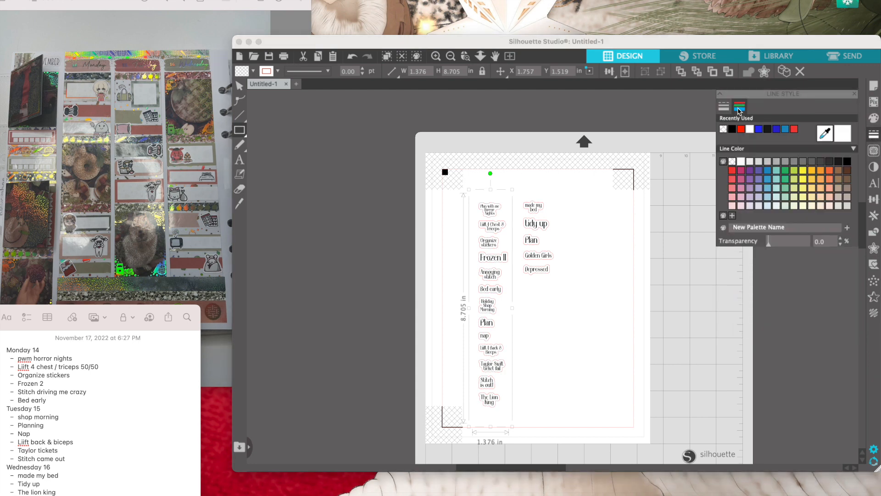
left_click(759, 129)
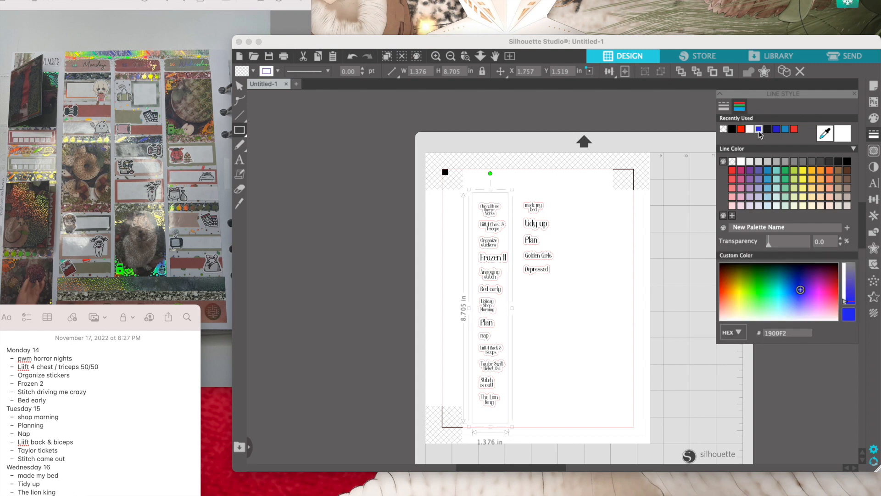
mouse_move(602, 182)
left_mouse_down()
mouse_move(565, 438)
mouse_move(473, 238)
mouse_move(550, 223)
mouse_move(601, 199)
left_mouse_up()
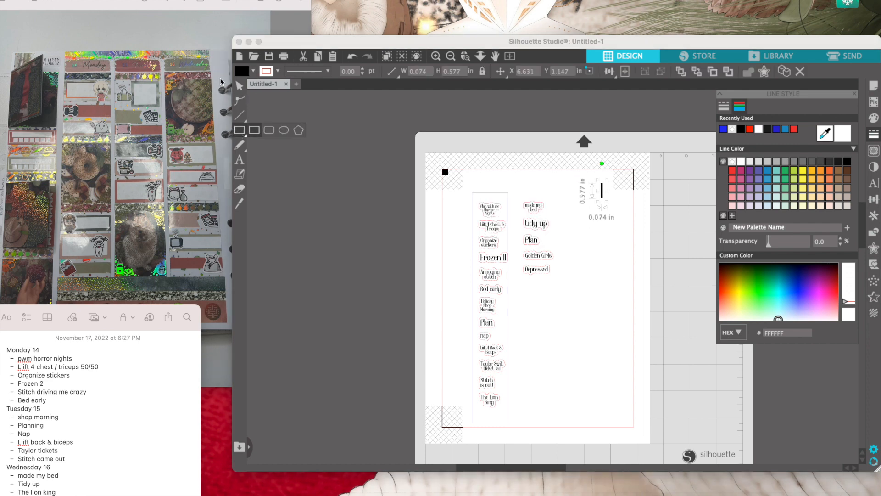
left_click(240, 89)
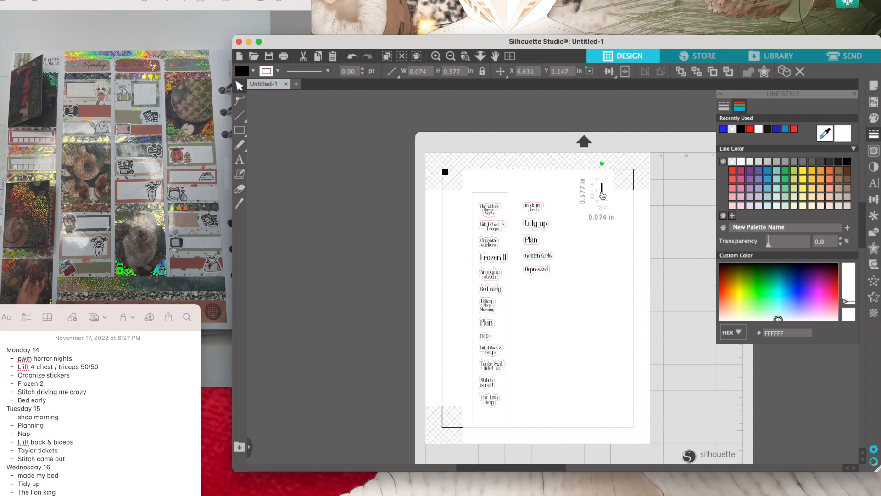
key("Delete")
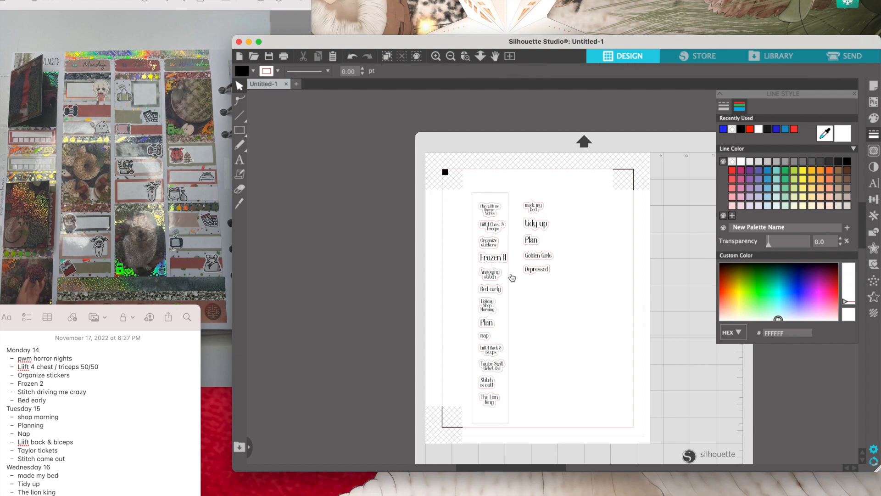
- Shift the first frame slightly to center it on its column, and draw a rectangle about 1.265 by 3.051 in around the second column
left_click_drag(509, 276, 511, 277)
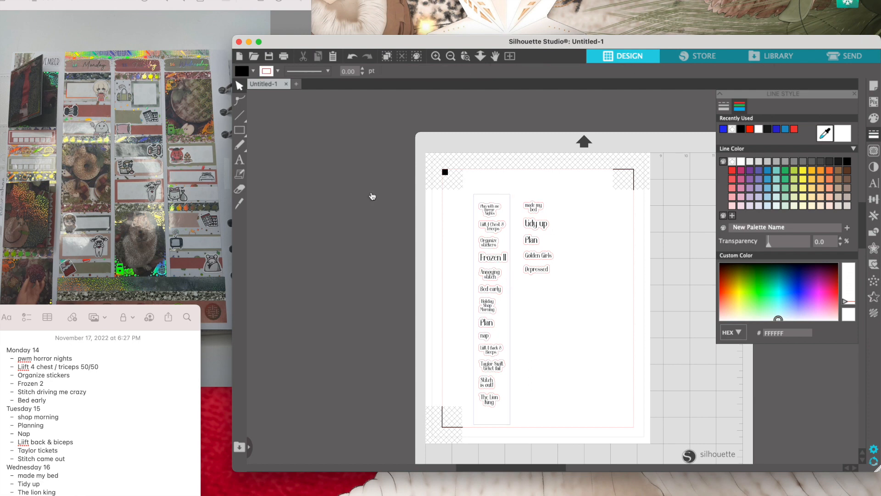
left_click(239, 131)
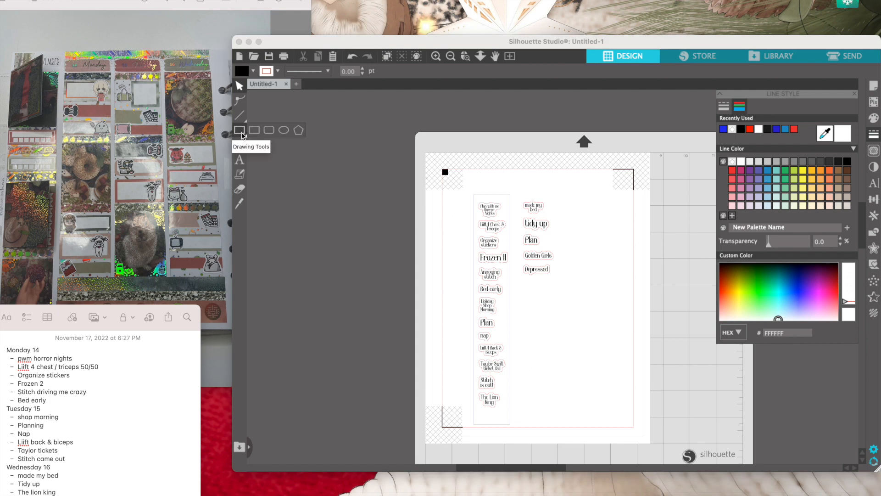
left_click(255, 132)
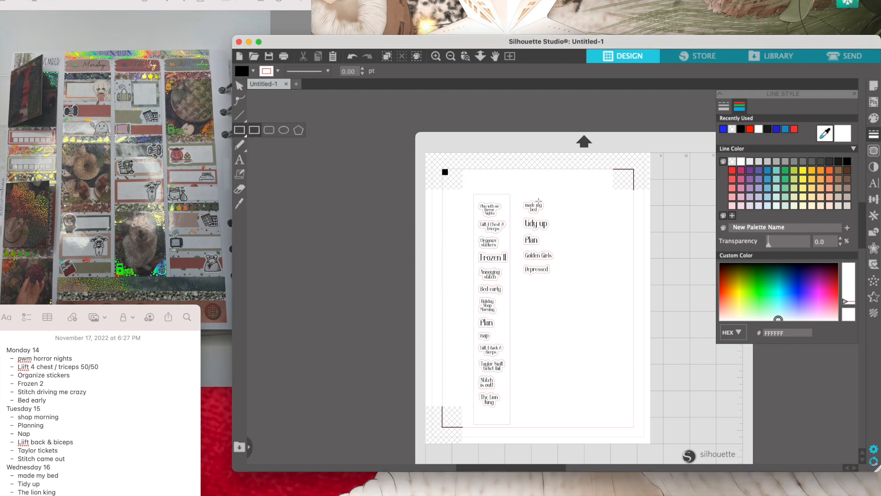
left_click_drag(521, 198, 555, 281)
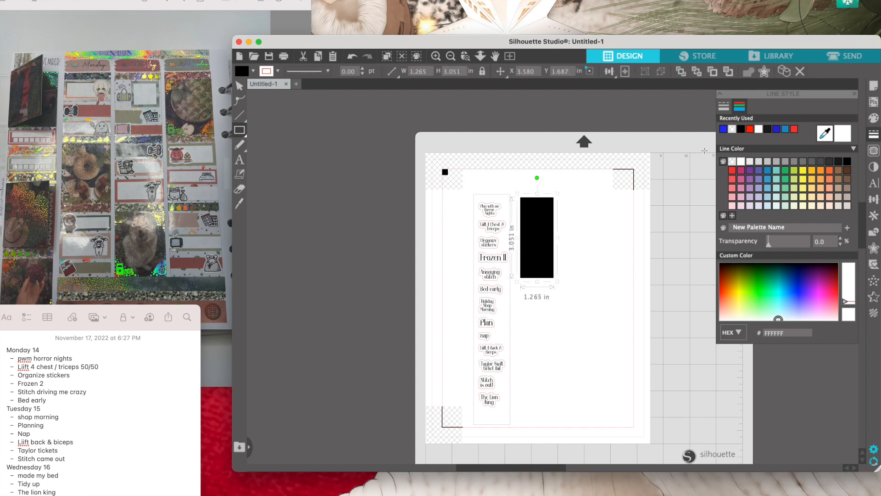
- Give the second-column rectangle a blue line color (1900F2) and a transparent fill, then deselect it
left_click(725, 131)
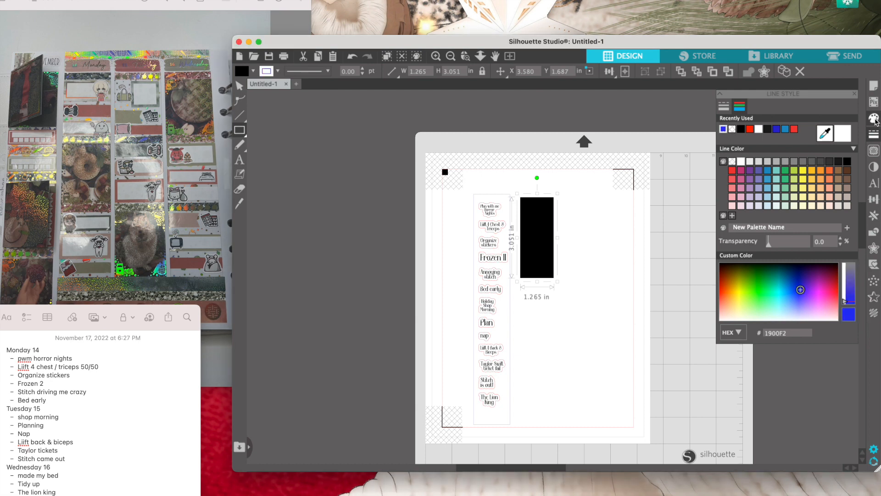
left_click(874, 119)
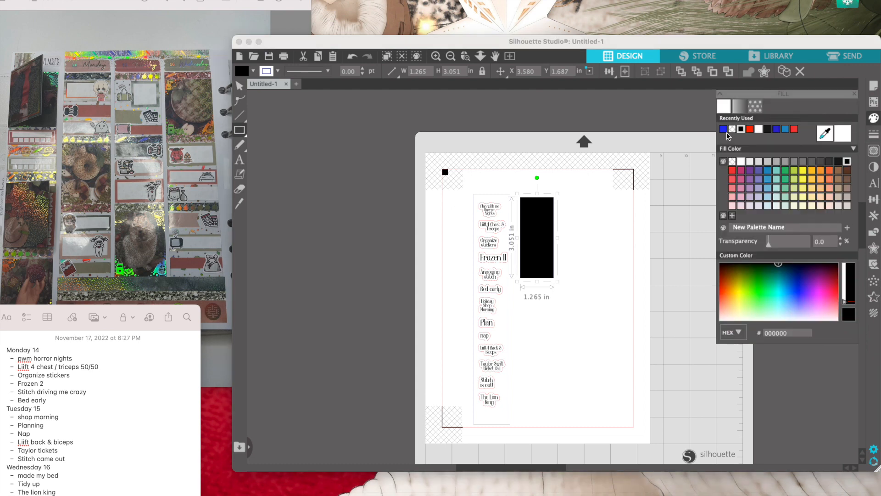
left_click(732, 129)
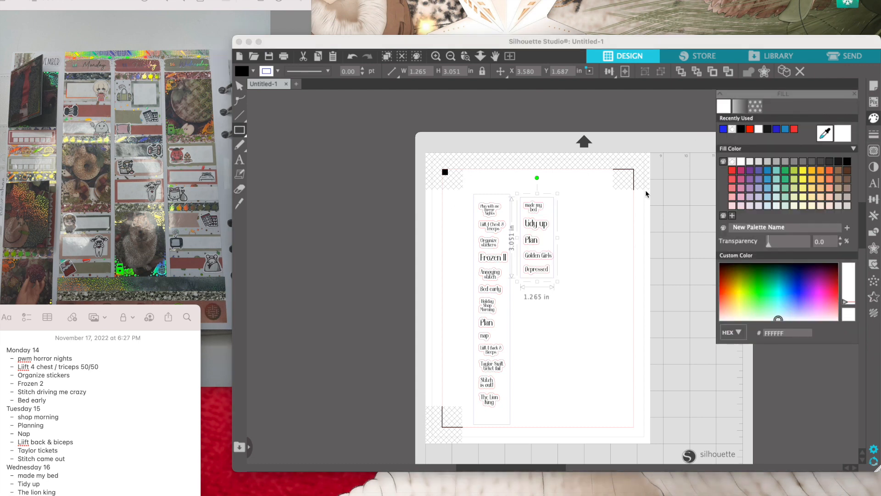
left_click(598, 221)
left_click_drag(598, 221, 598, 222)
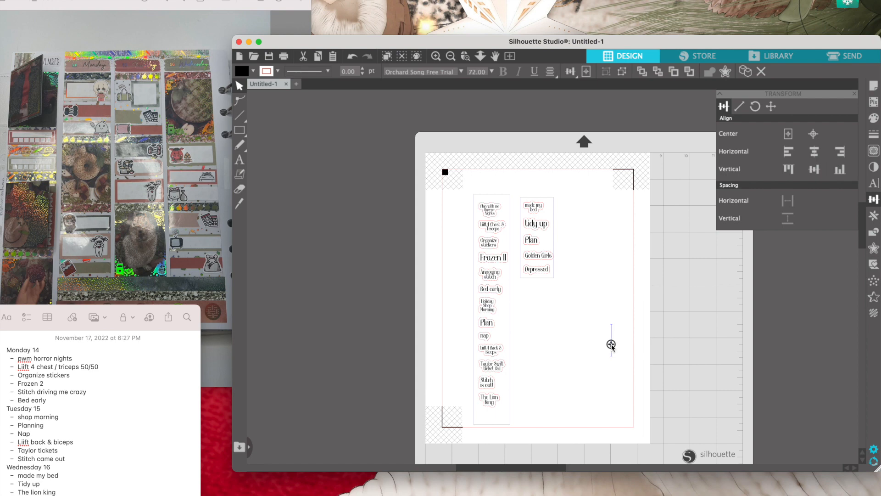
- Add the text "Laundry", scale it down to about 0.704 in wide, and place it beside the page
left_click(611, 344)
type("Laundry")
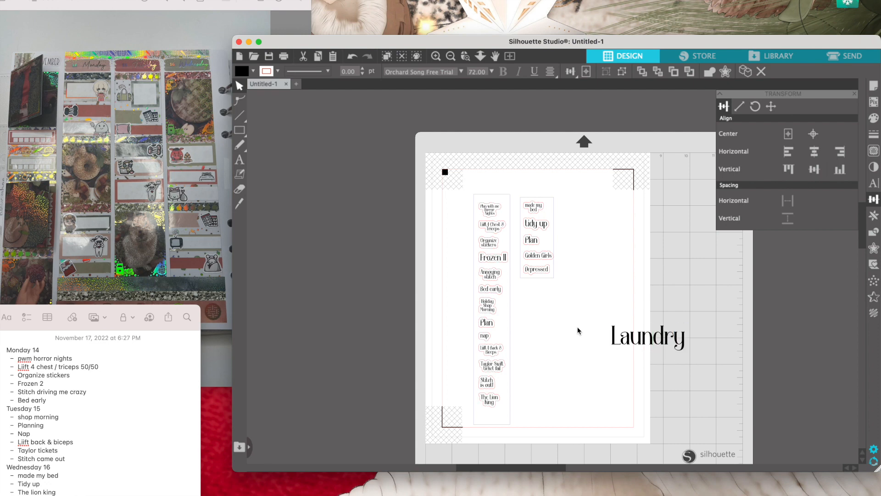
left_click(578, 331)
left_click(615, 340)
left_click_drag(608, 325, 669, 334)
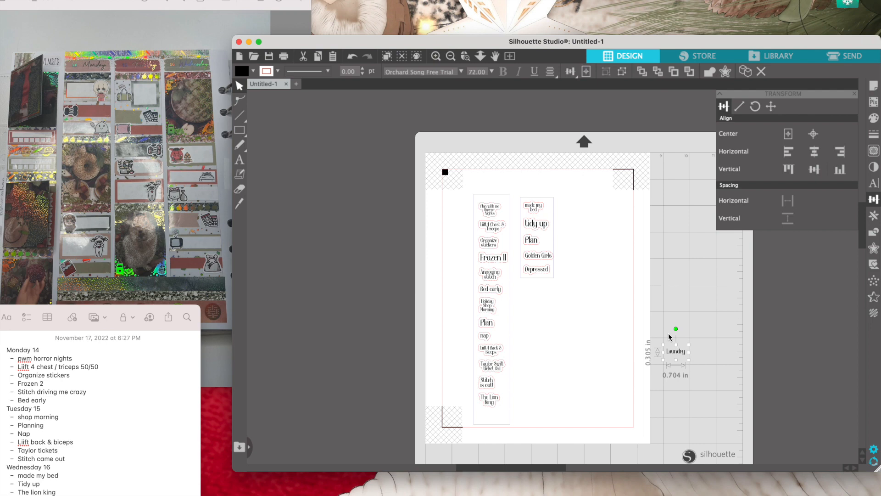
- Add a 0.070 in offset outline around the "Laundry" text and group the two
left_click(874, 248)
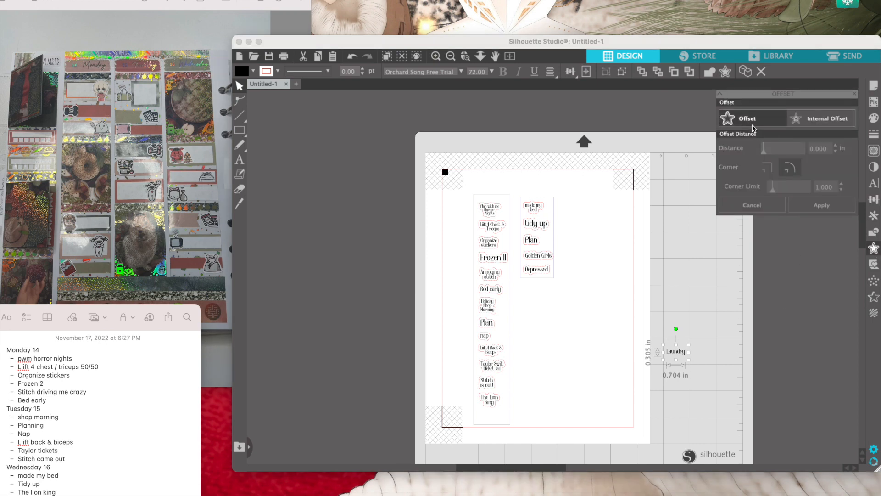
left_click(825, 208)
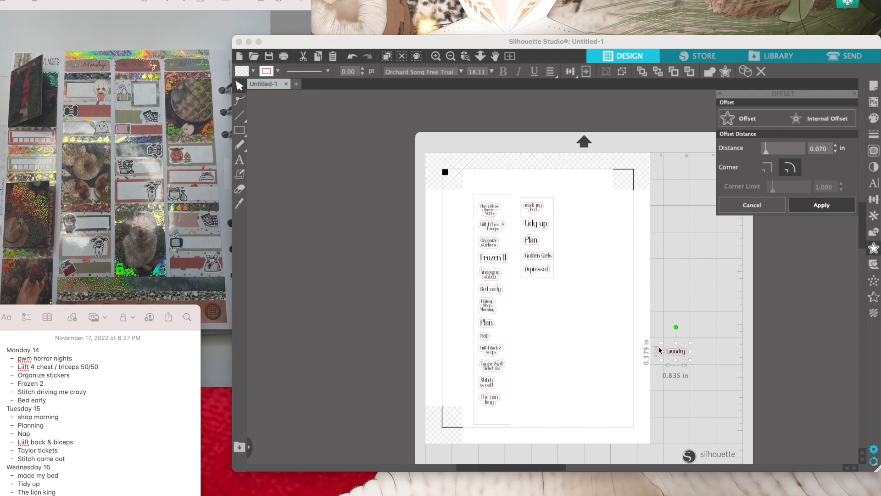
left_click(695, 354)
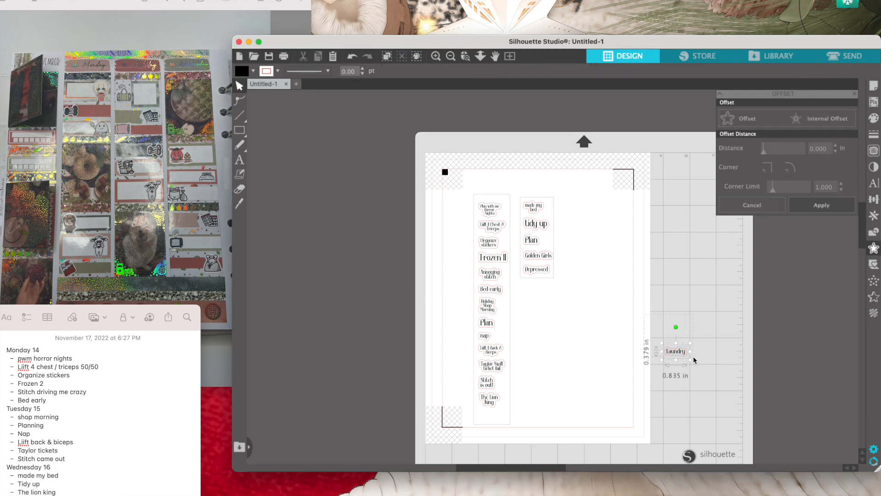
left_click(680, 353)
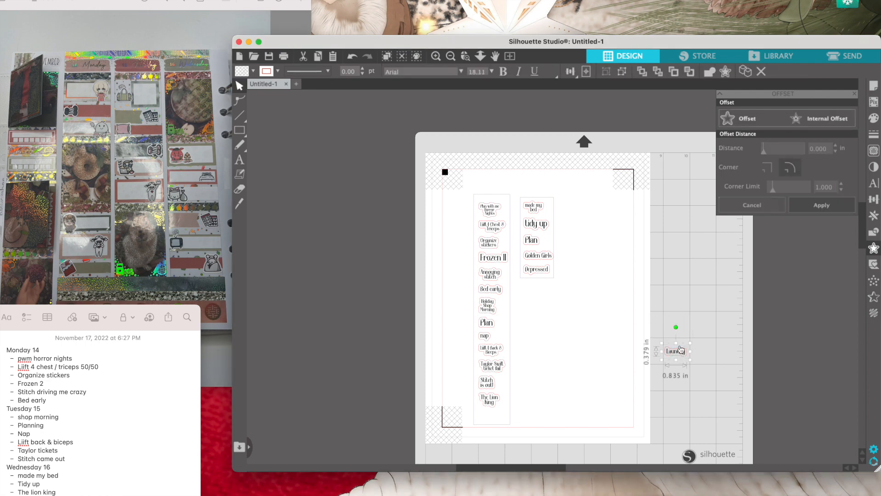
- Make three copies of the "Laundry" sticker and line them up beside the original as a row of four
key("super+v")
left_click_drag(696, 368, 701, 355)
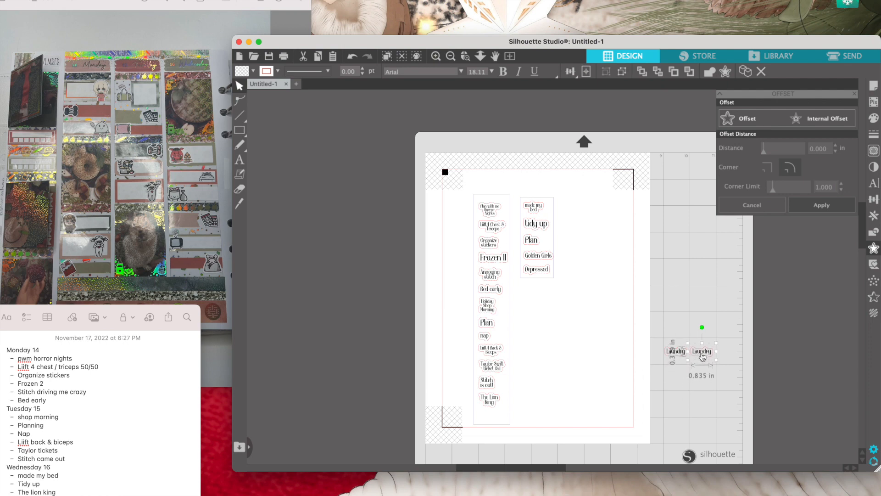
key("super+v")
key("super+v")
left_click_drag(716, 390, 728, 351)
left_click(737, 411)
left_click_drag(738, 412, 755, 355)
- Space the four "Laundry" stickers evenly horizontally and group the row
left_click_drag(659, 325, 758, 367)
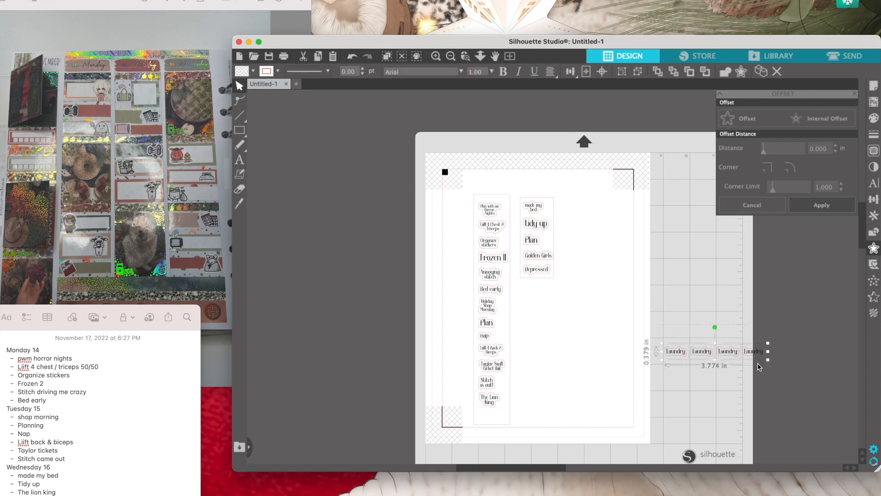
left_click(696, 313)
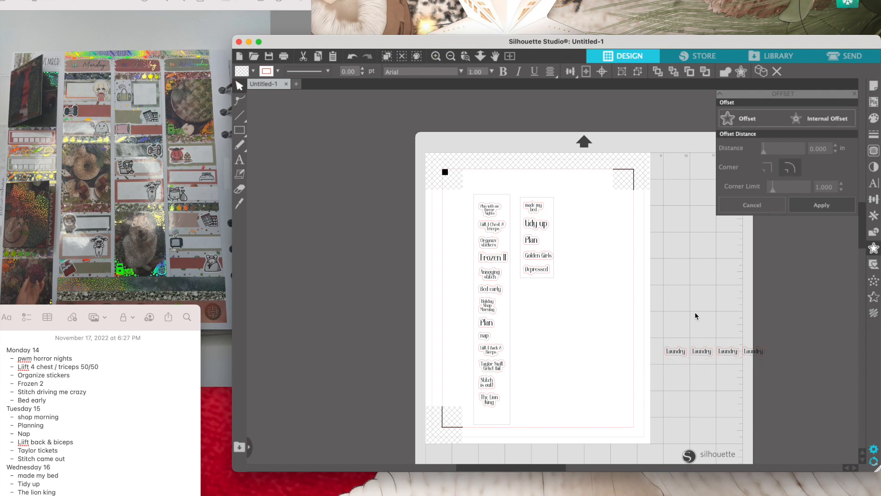
left_click_drag(616, 301, 781, 374)
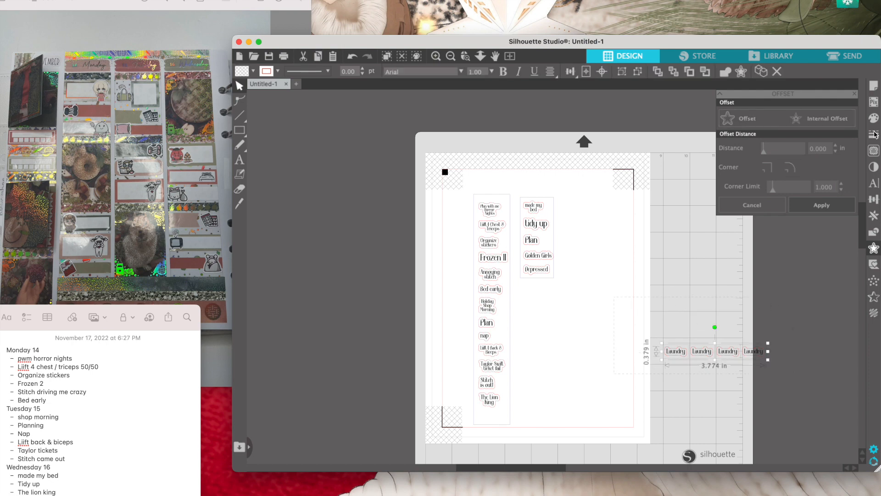
left_click(874, 200)
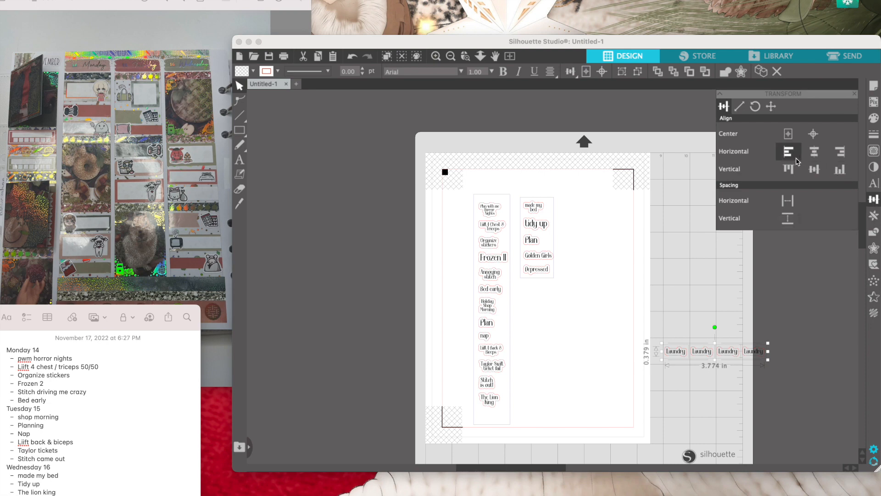
left_click(788, 206)
key("super+g")
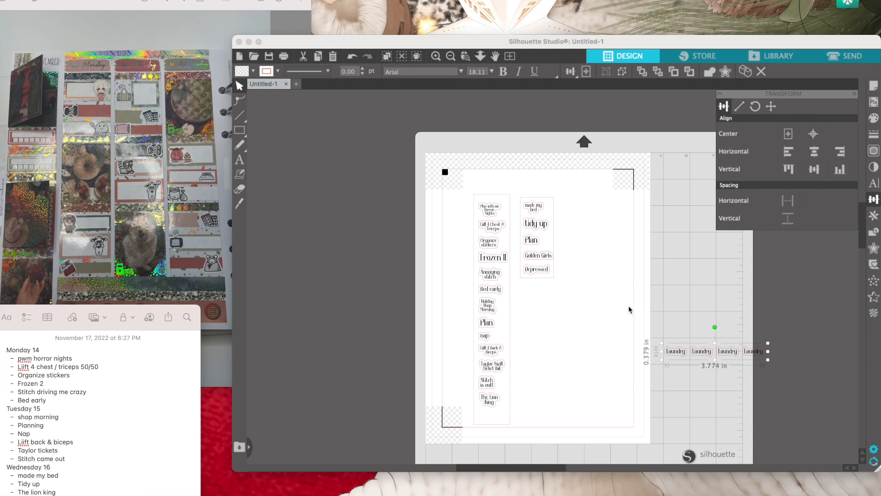
- Duplicate the grouped "Laundry" row and place the copy directly below the original
left_click(683, 353)
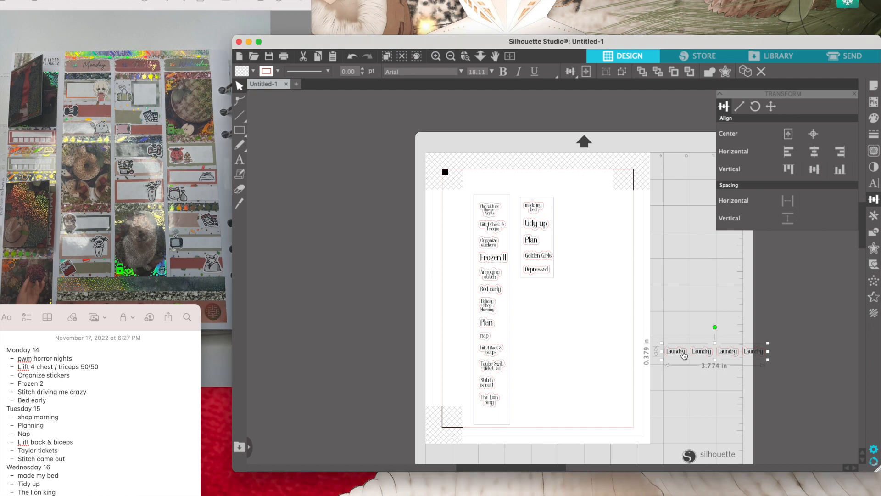
key("super+d")
left_click_drag(709, 378, 688, 366)
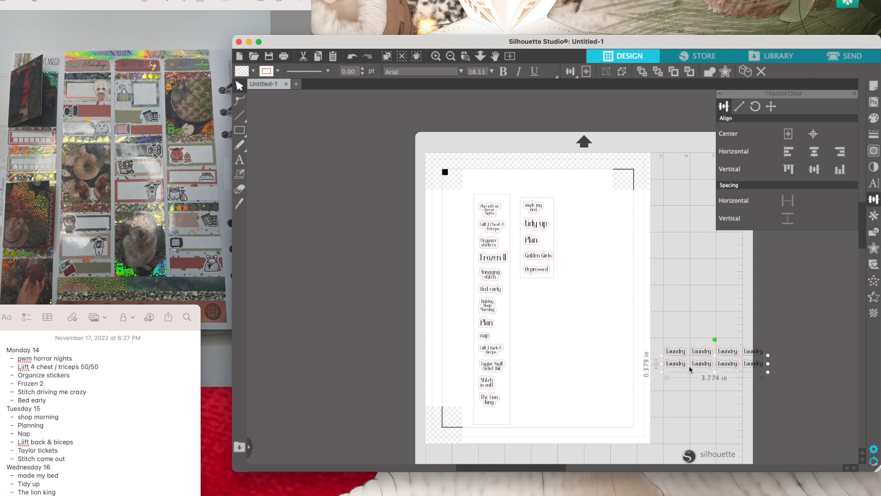
- Copy both "Laundry" rows together and place the copies beneath them to make four rows
left_click(679, 337)
left_click_drag(652, 333, 762, 374)
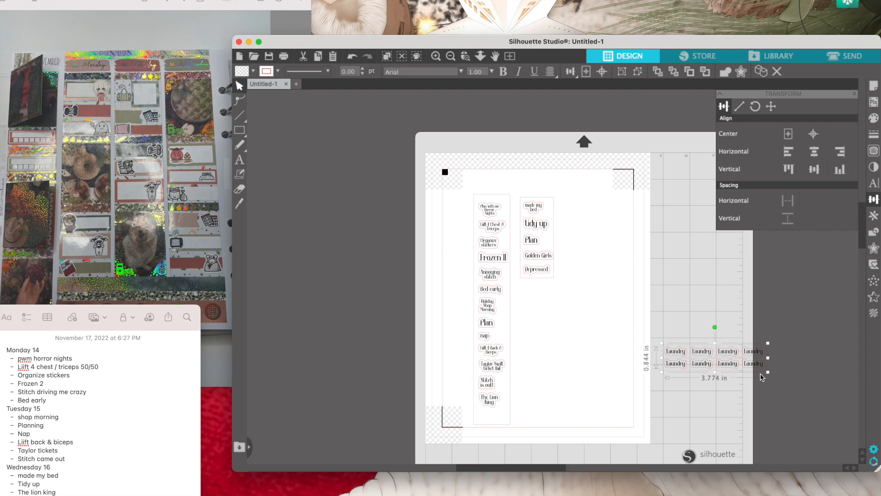
key("super+v")
left_click_drag(768, 374, 751, 384)
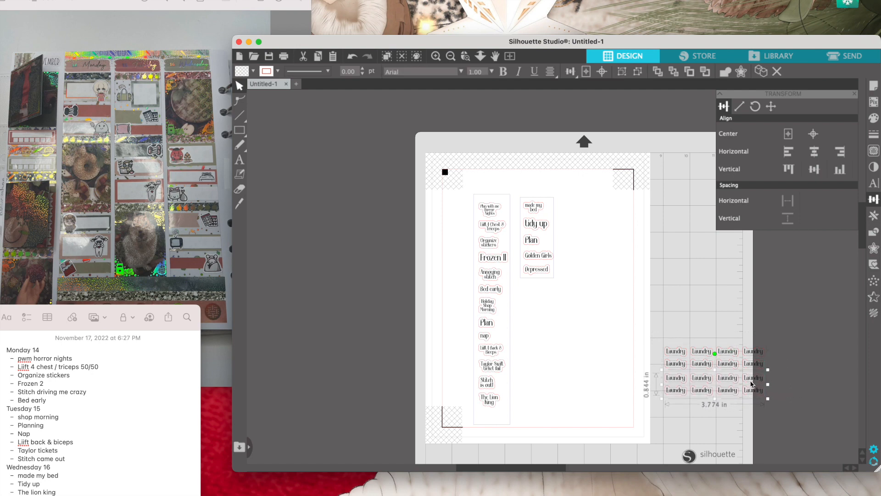
left_click_drag(662, 307, 767, 395)
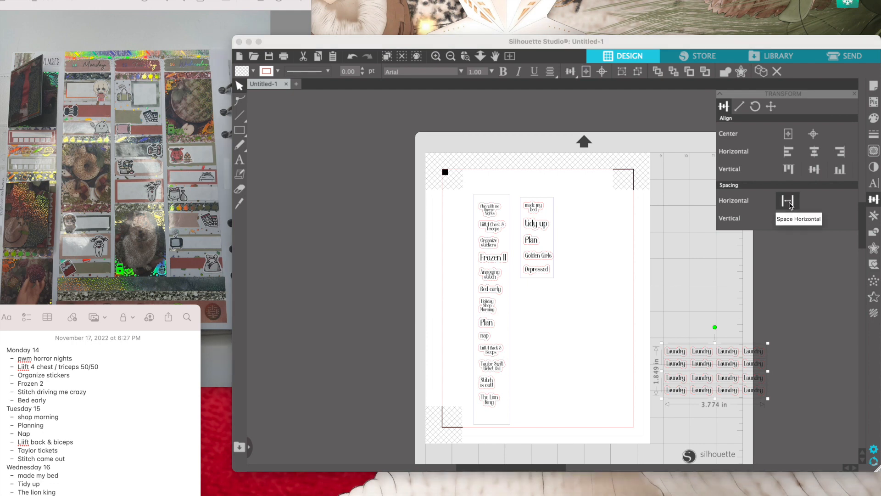
left_click(814, 171)
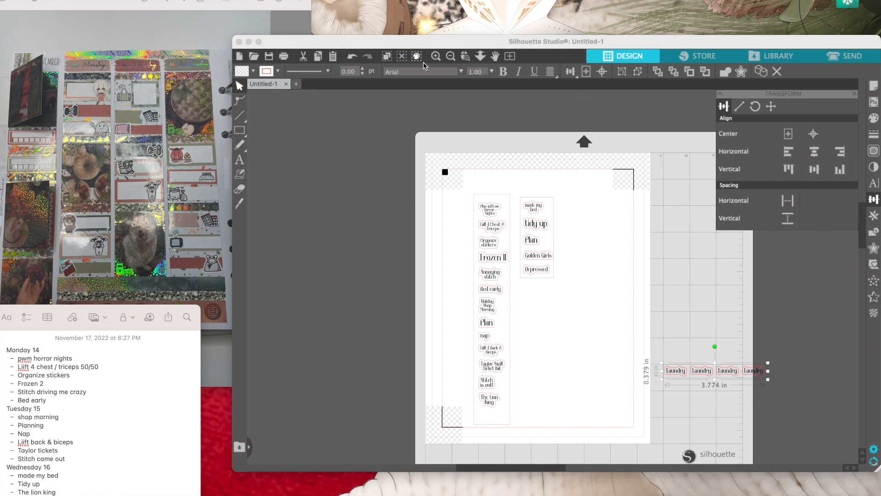
left_click(352, 56)
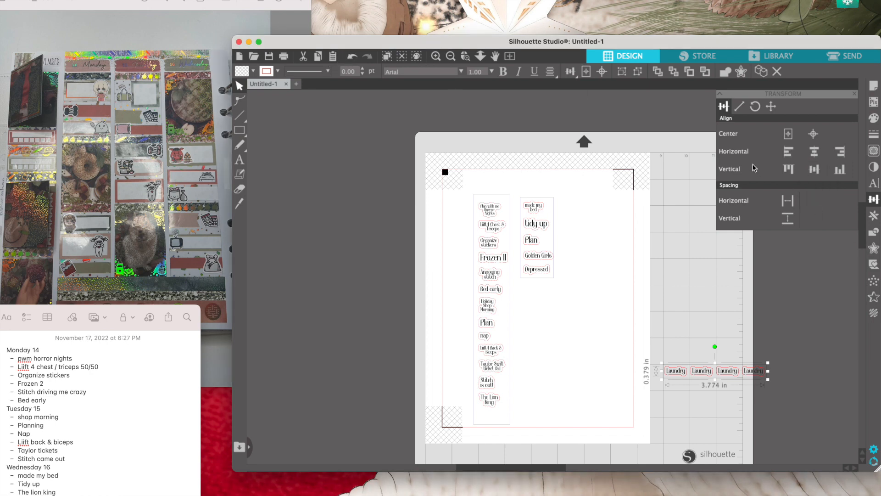
left_click(352, 57)
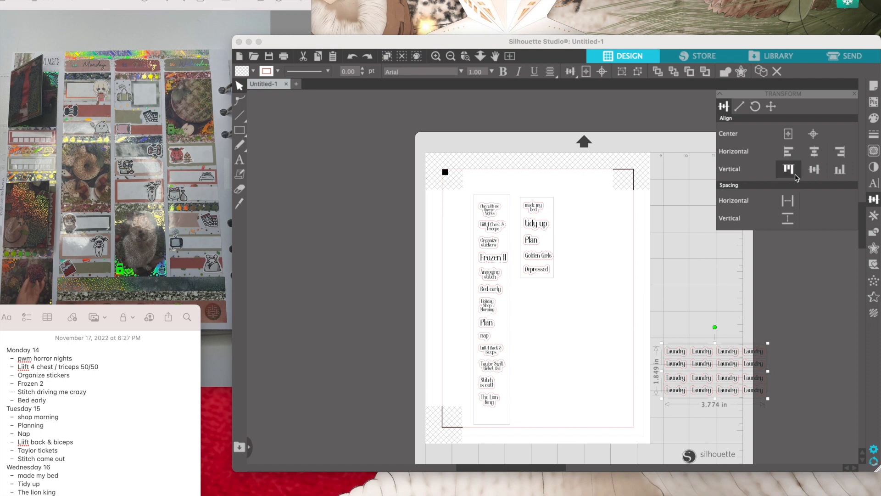
- Try spacing the four "Laundry" rows evenly in the vertical direction, and undo the change
left_click(789, 219)
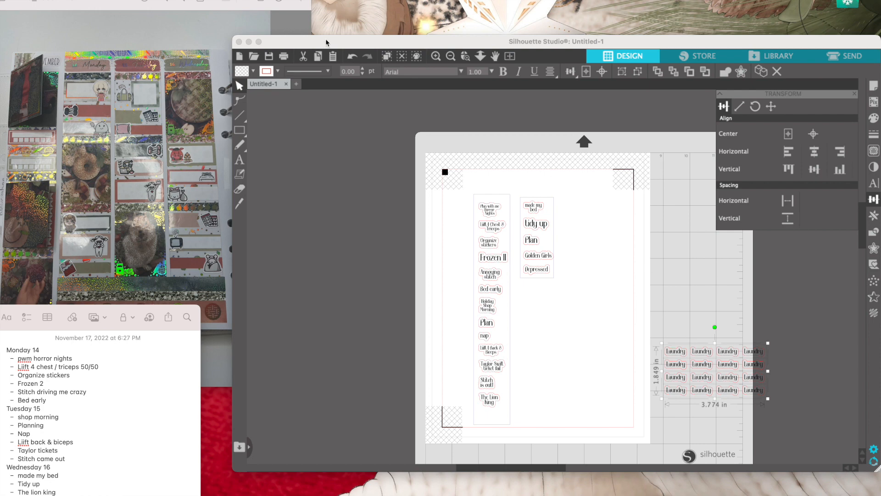
left_click(352, 60)
left_click(352, 60)
left_click(645, 306)
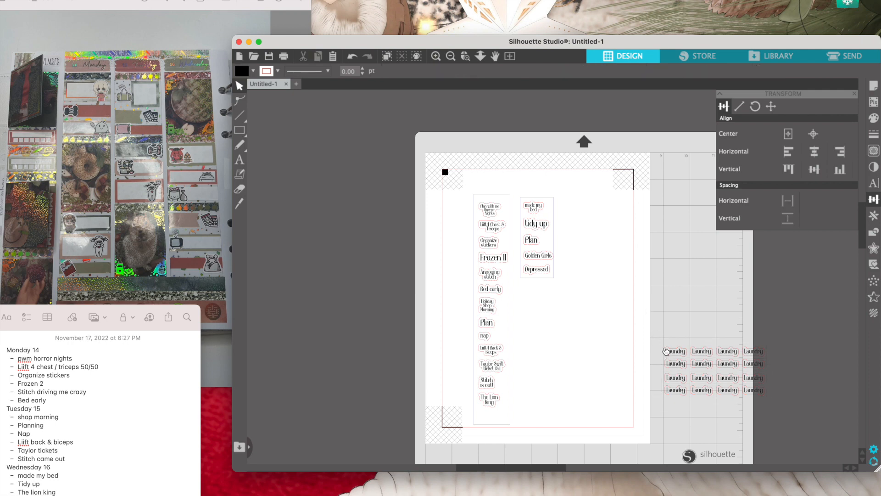
- Paste two more "Laundry" rows above the existing four and space all six rows evenly in the vertical direction
key("super+v")
left_click_drag(721, 403, 681, 334)
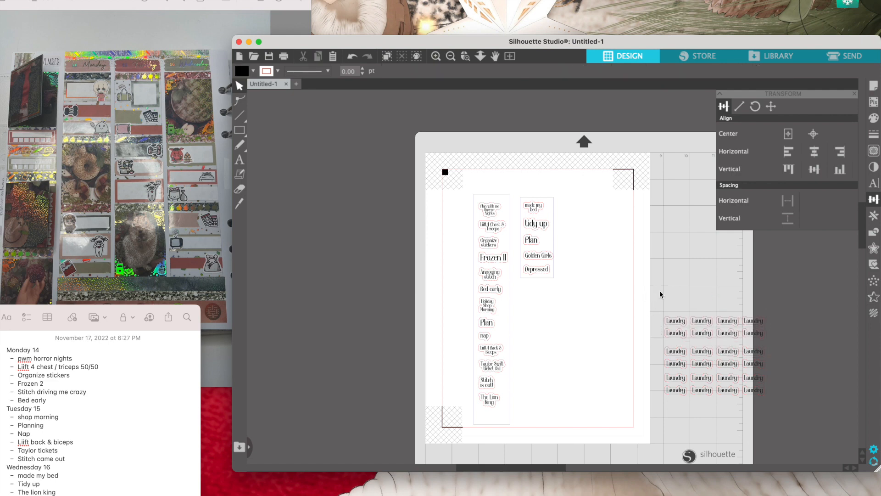
left_click(753, 376, "shift")
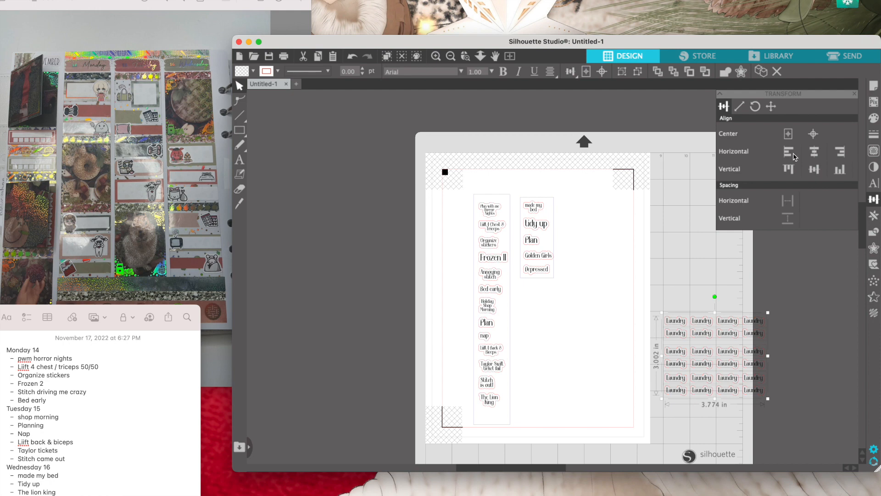
left_click(787, 219)
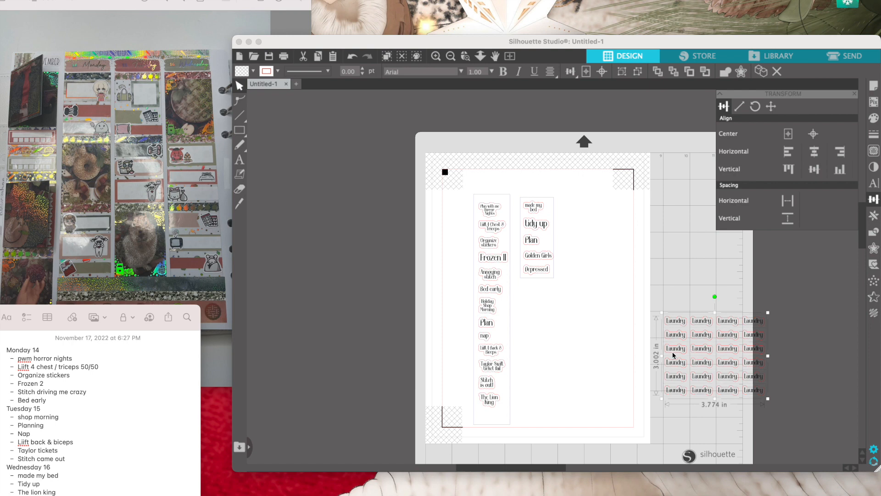
- Move the whole "Laundry" block onto the page, beneath the second sticker column
left_click_drag(693, 357, 557, 337)
left_click(605, 283)
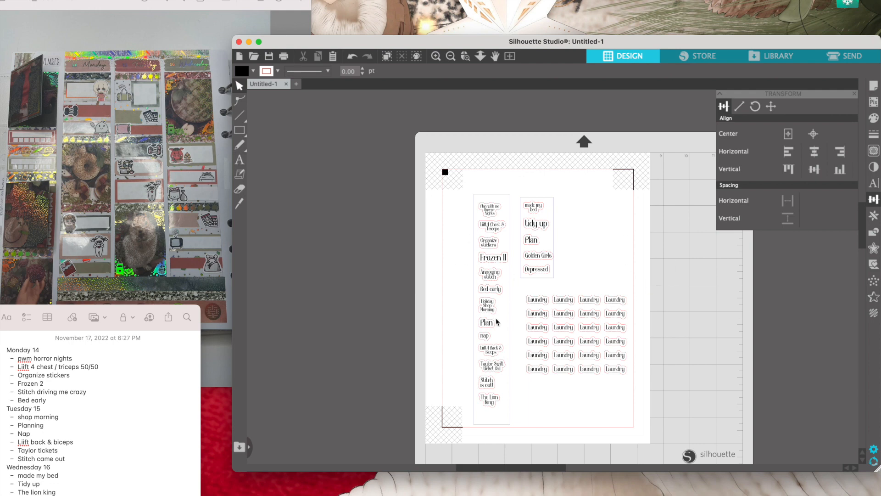
- Draw a rectangle about 4.04 by 3.44 in around the "Laundry" block and try a blue line color on it
left_click(239, 130)
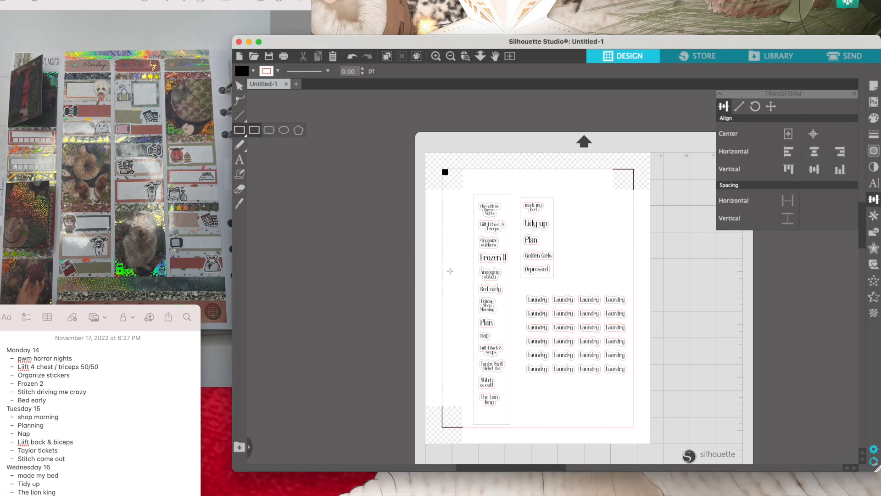
left_click_drag(523, 291, 632, 382)
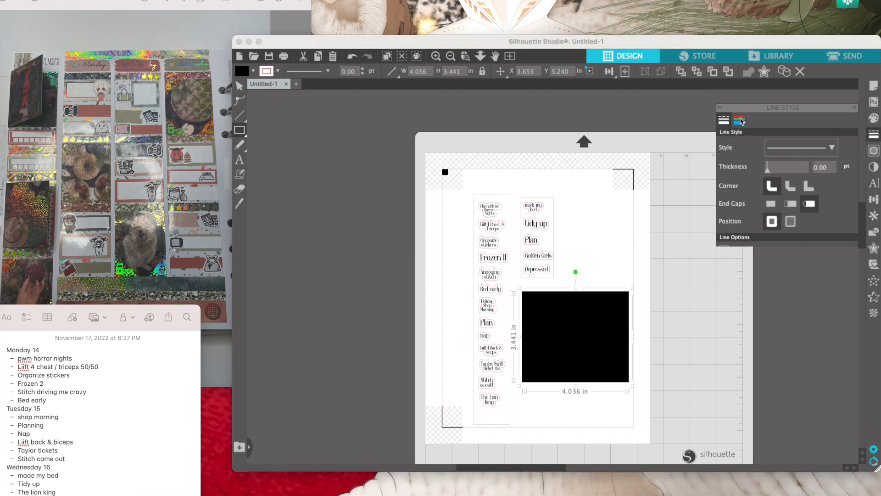
left_click(740, 108)
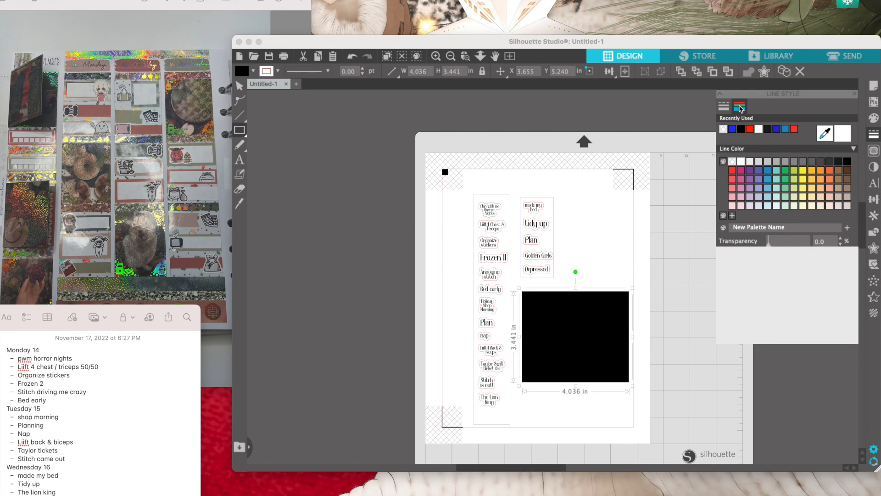
left_click(733, 129)
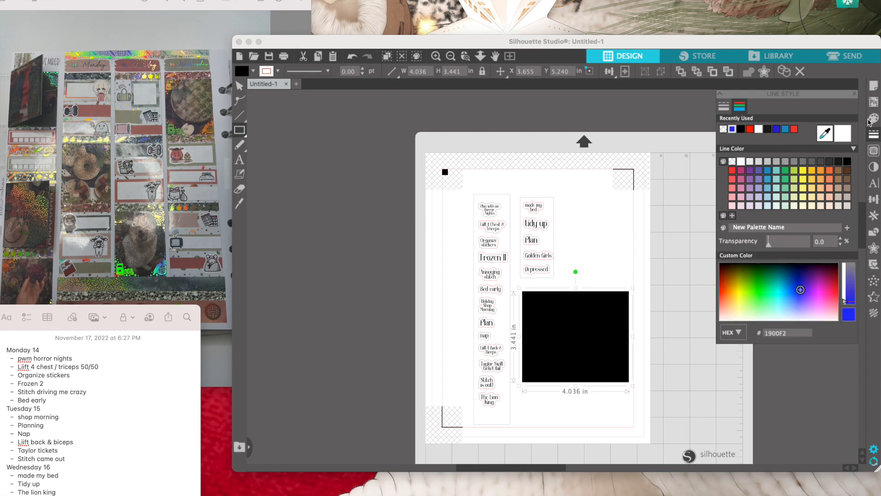
left_click(733, 130)
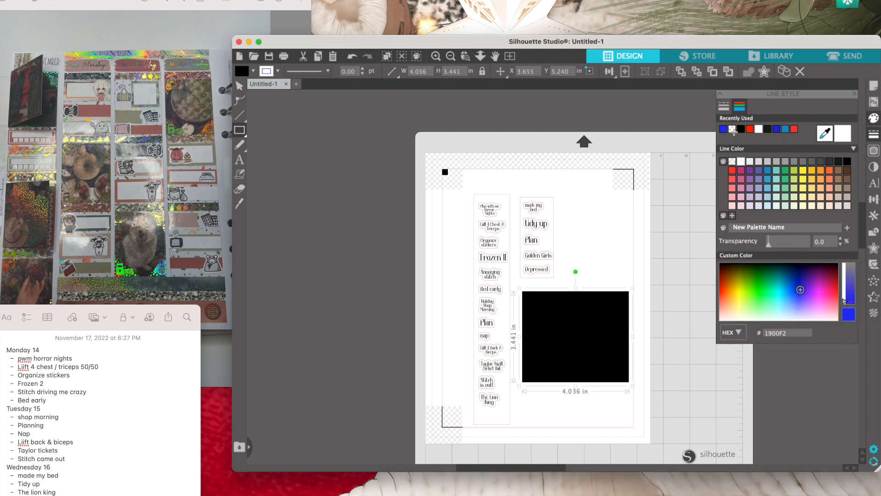
key("super+z")
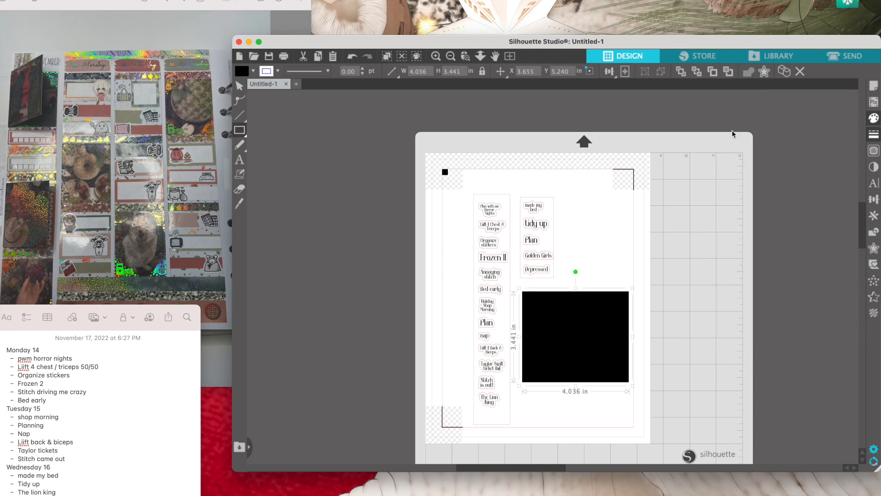
left_click(633, 269)
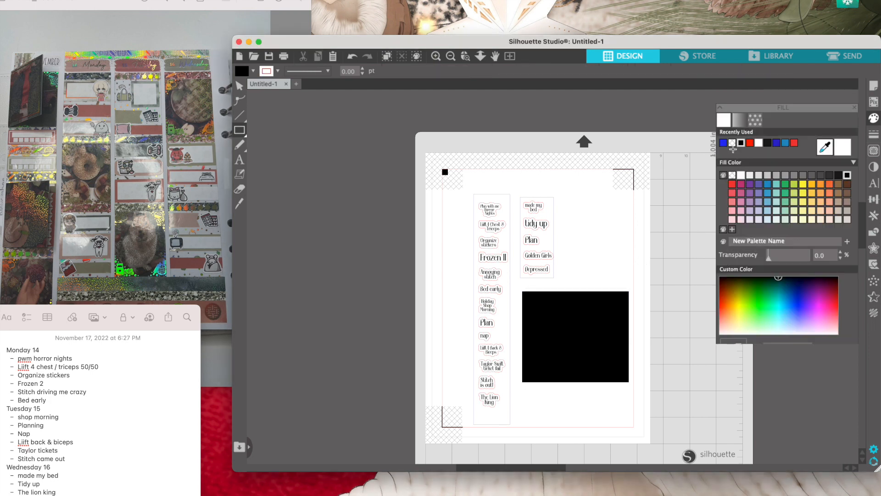
left_click(733, 131)
left_click(733, 131)
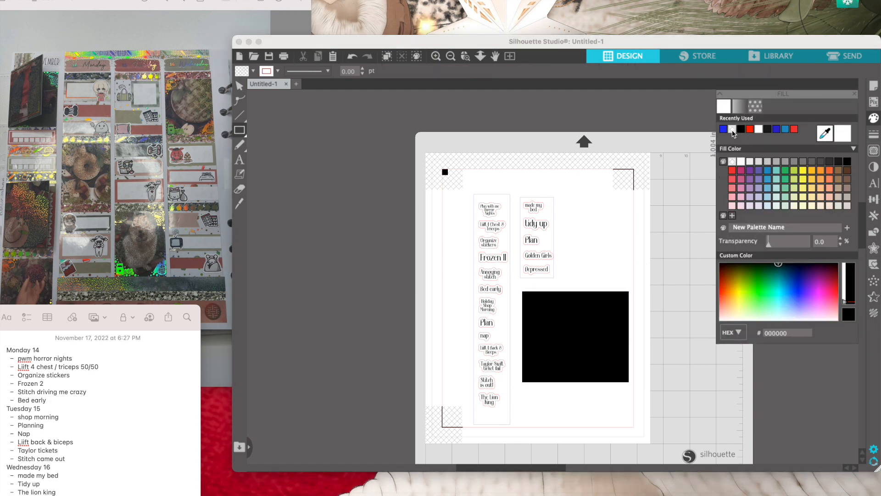
mouse_move(734, 128)
left_mouse_down()
mouse_move(585, 309)
mouse_move(583, 339)
left_mouse_up()
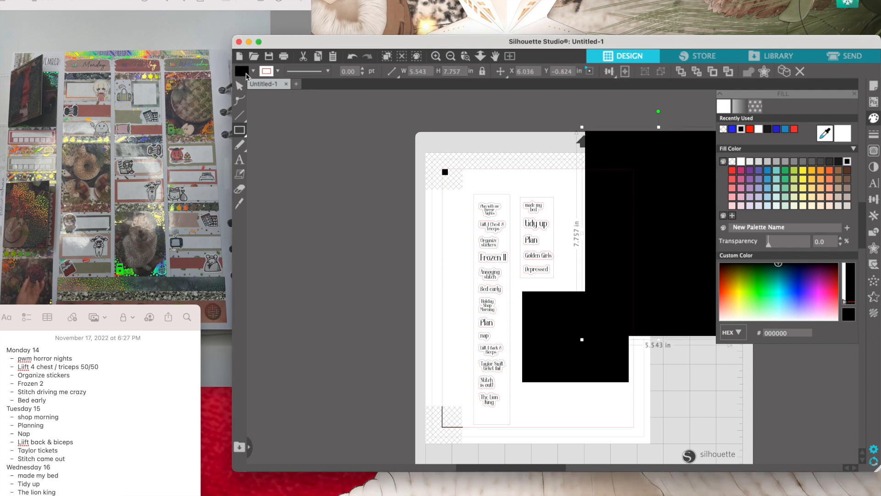
left_click(240, 86)
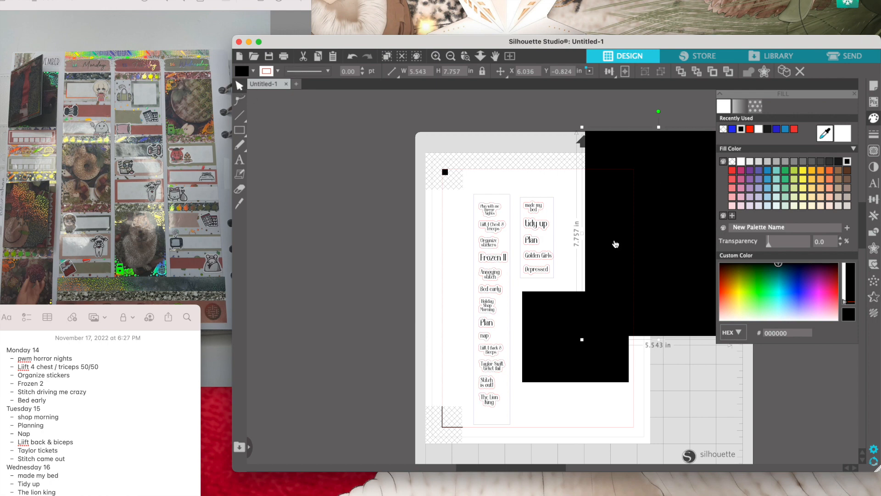
key("Delete")
- Make the fill of the black rectangle over the "Laundry" block transparent
left_click(584, 322)
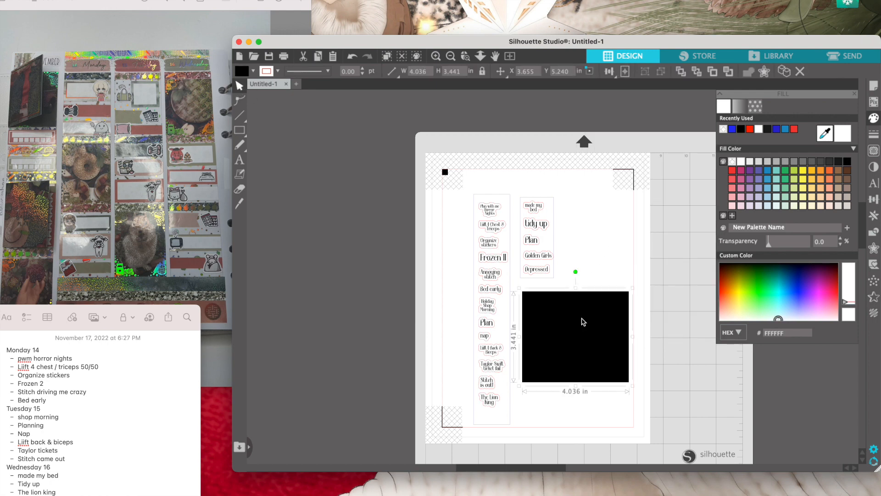
left_click(723, 130)
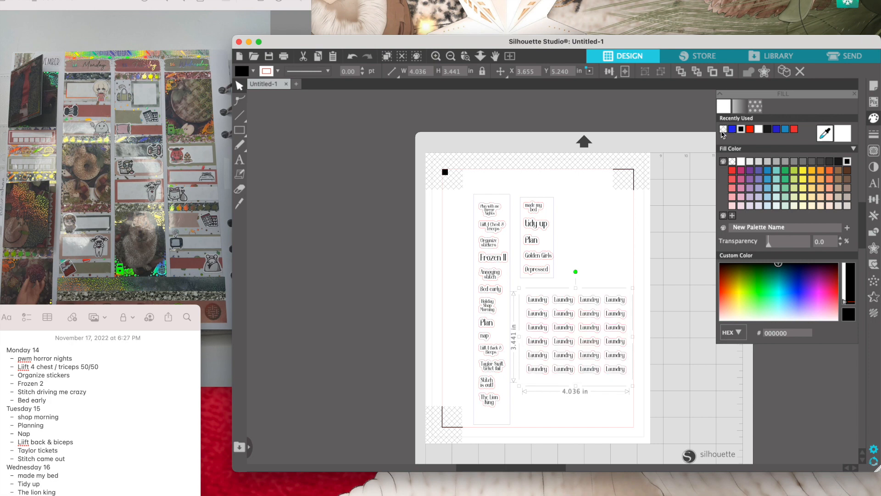
left_click(622, 210)
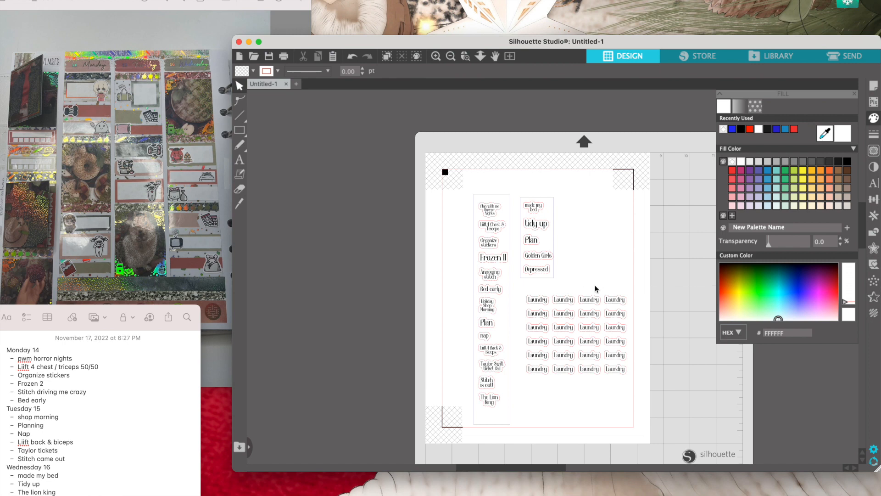
- Draw a rectangle about 3.89 by 3.31 in around the "Laundry" block and set its line color to blue
left_click(239, 130)
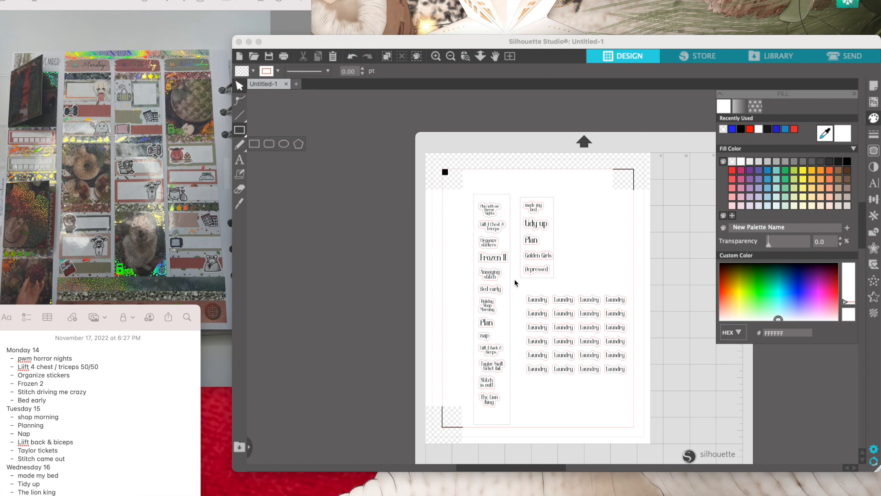
left_click_drag(524, 293, 627, 383)
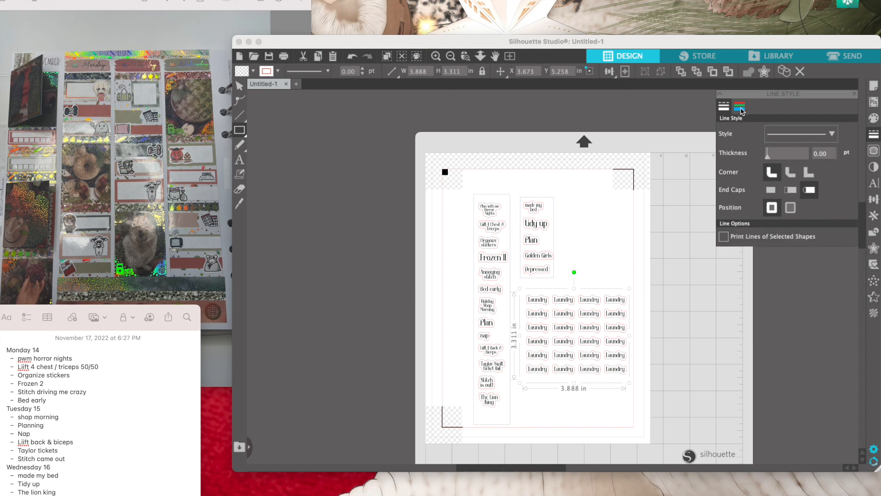
left_click(741, 109)
left_click(732, 130)
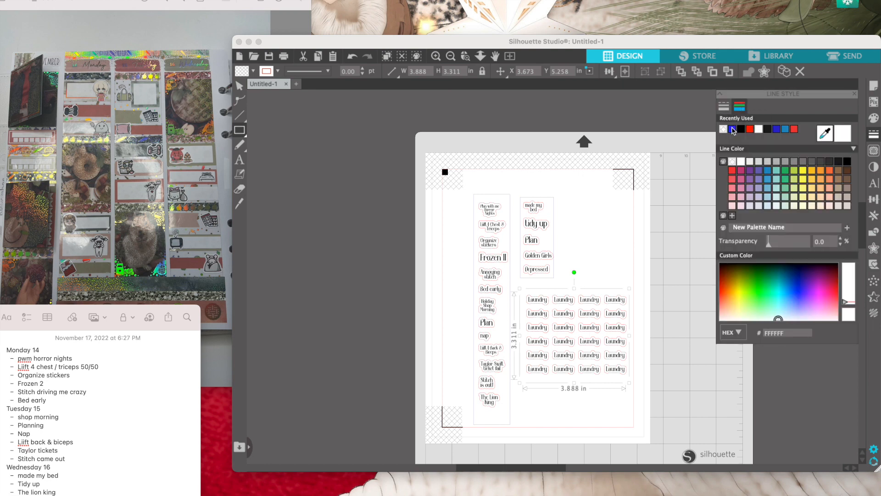
left_click(631, 254)
left_click_drag(590, 219, 627, 303)
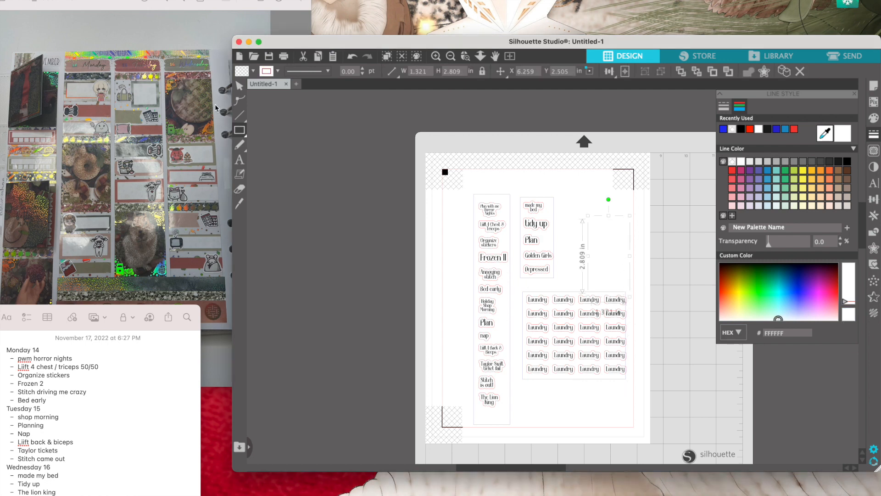
key("v")
key("Delete")
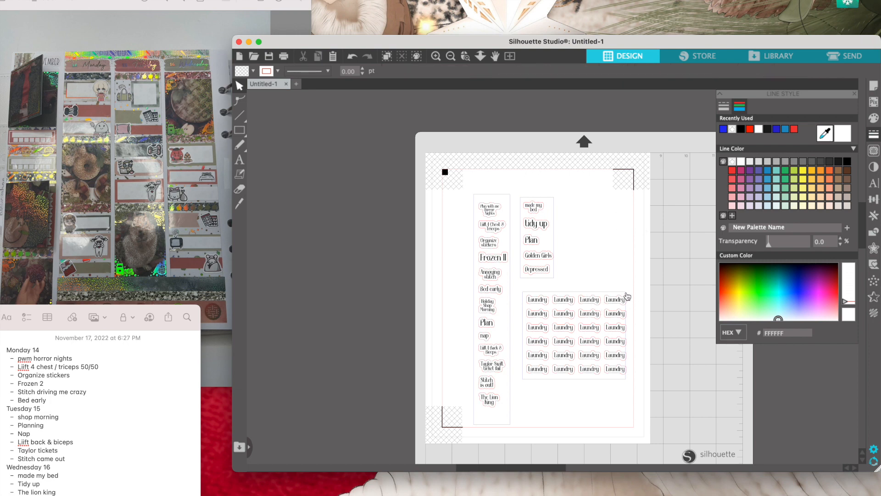
- Shift the frame around the "Laundry" block slightly to the right so it encloses the stickers evenly
left_click(631, 295)
left_click_drag(630, 297, 628, 296)
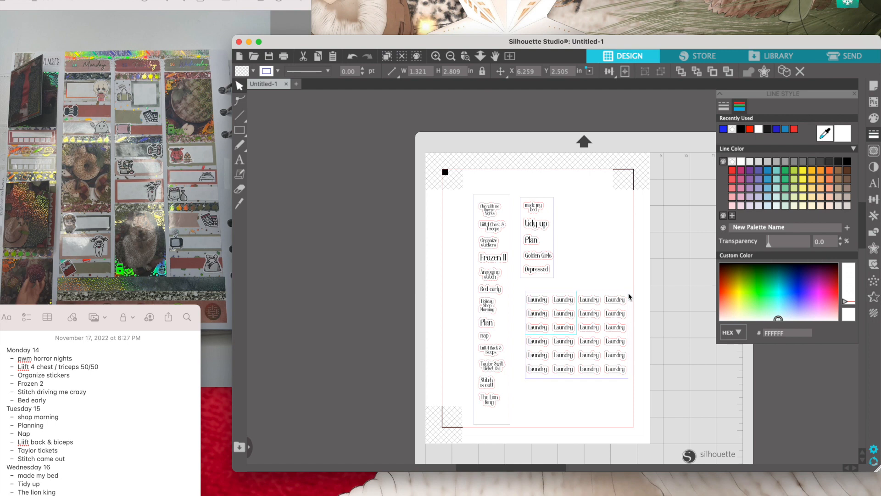
left_click(629, 296)
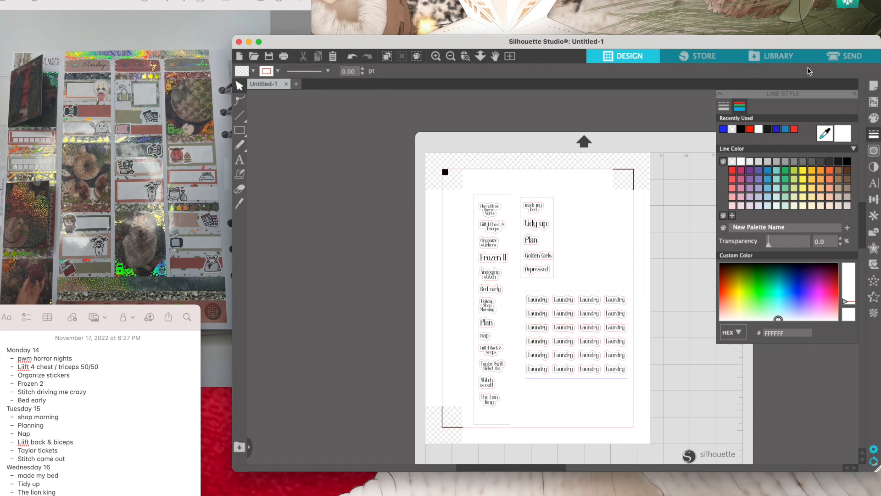
- Switch the send setup to actions by line color and assign the Cut action to the blue lines
left_click(846, 59)
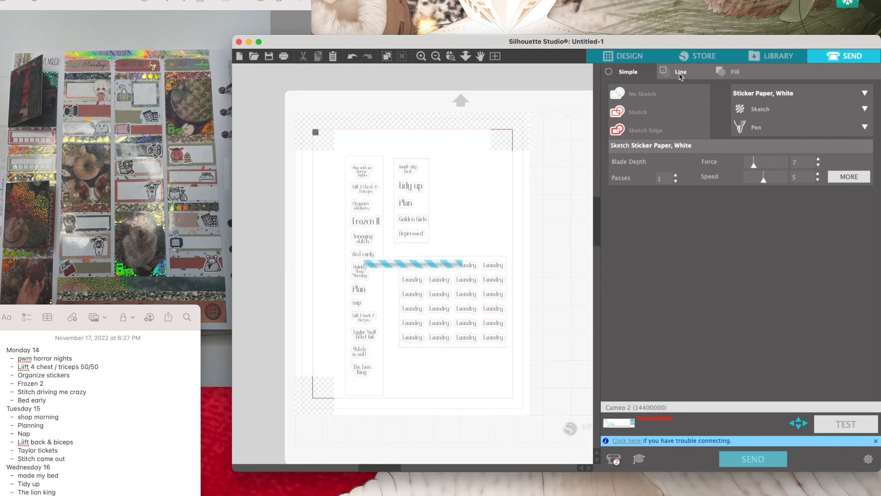
left_click(680, 74)
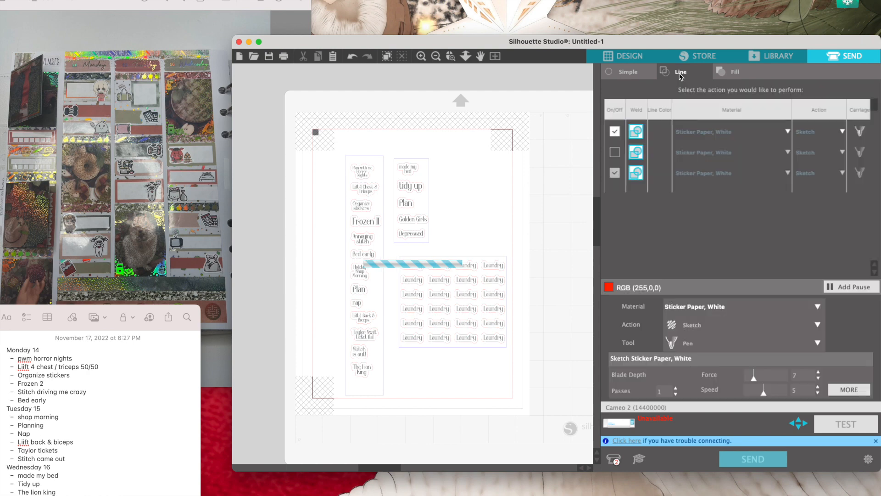
left_click(843, 132)
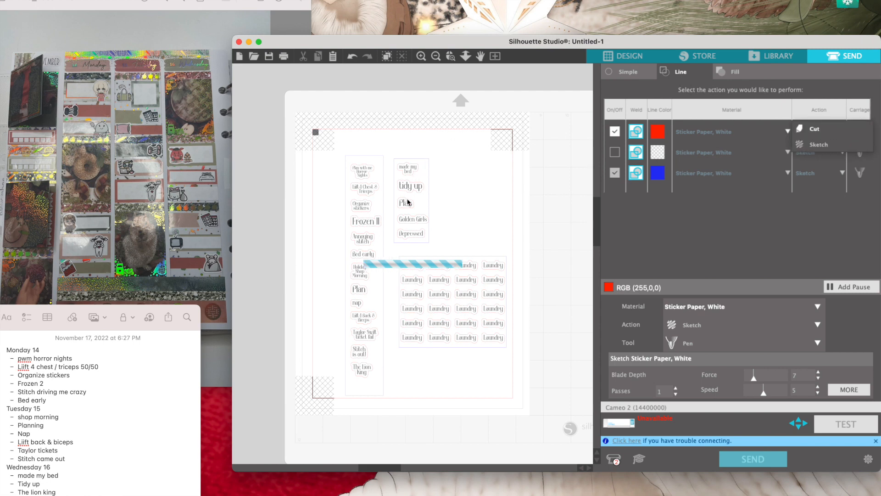
left_click(418, 224)
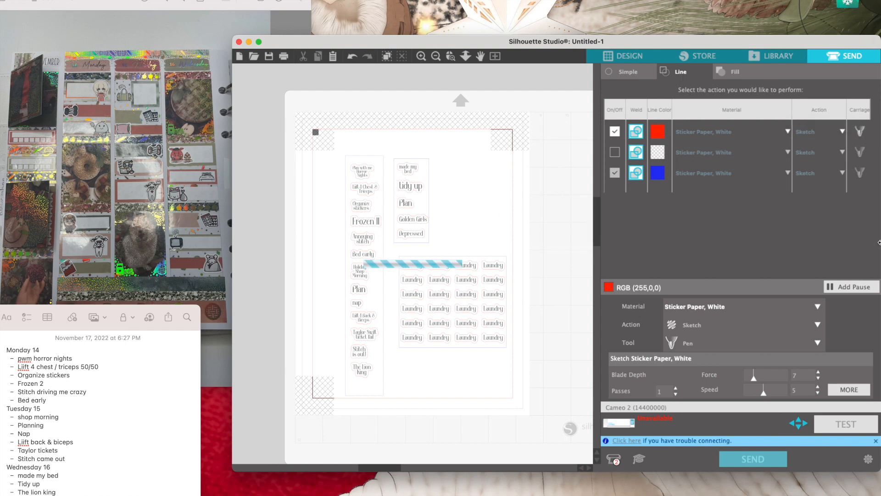
left_click(843, 174)
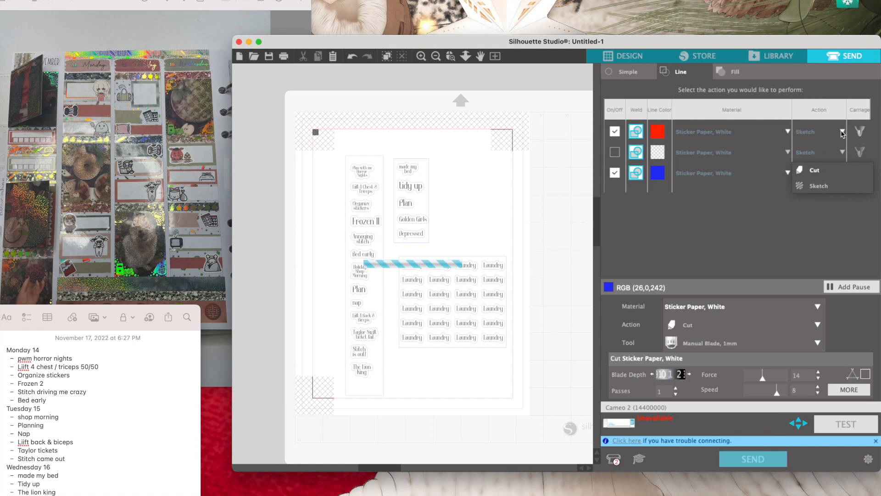
- Assign the Cut action to the red lines and set their force to 9 and speed to 5
left_click(843, 133)
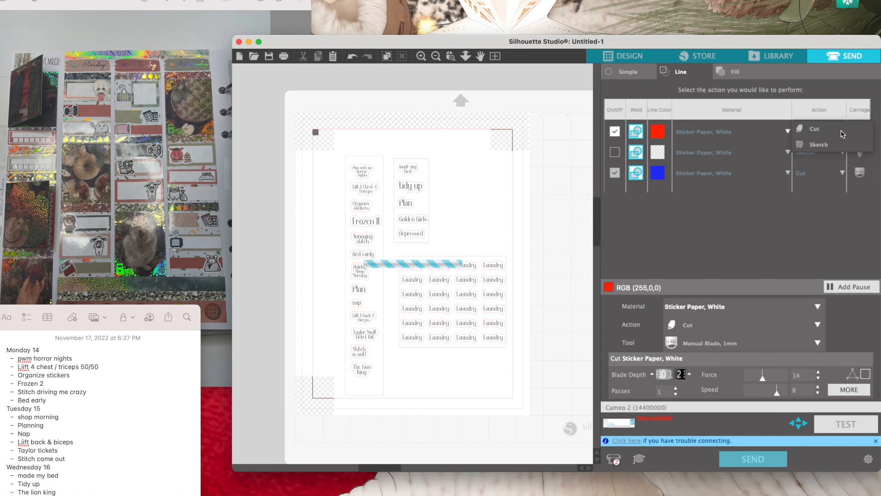
left_click(799, 130)
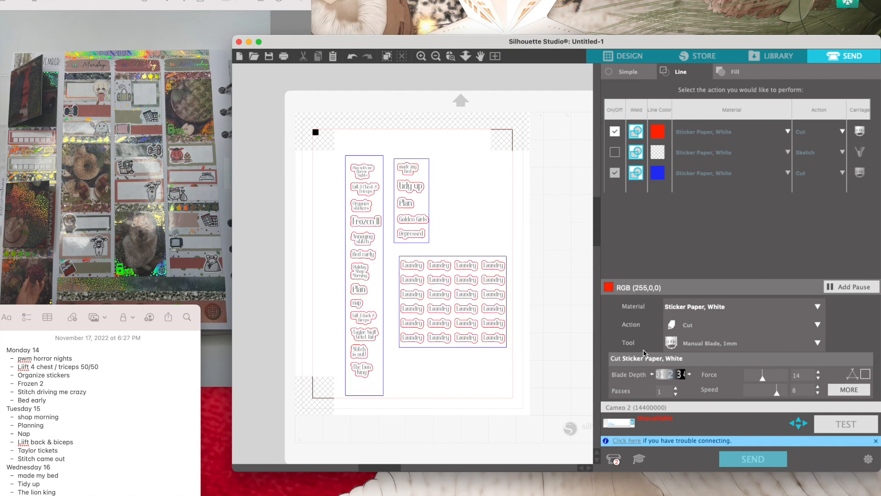
left_click(818, 380)
left_click(819, 380)
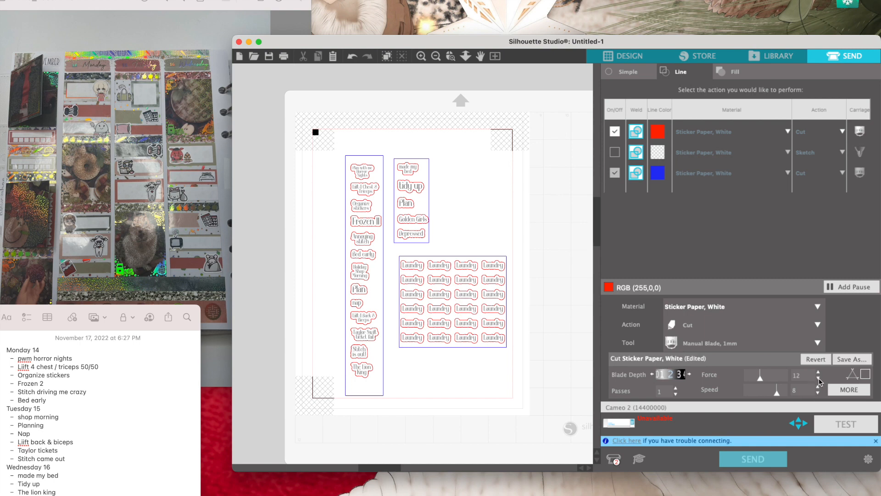
left_click(819, 380)
left_click(818, 380)
left_click(819, 380)
left_click(818, 394)
left_click(819, 393)
left_click(819, 393)
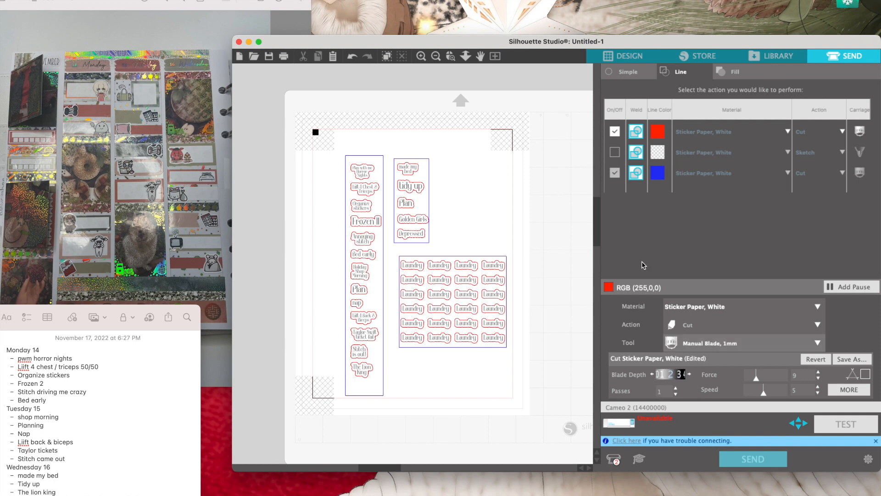
- Switch cutting of the blue lines off and back on to compare the cut preview
left_click(615, 173)
left_click(617, 176)
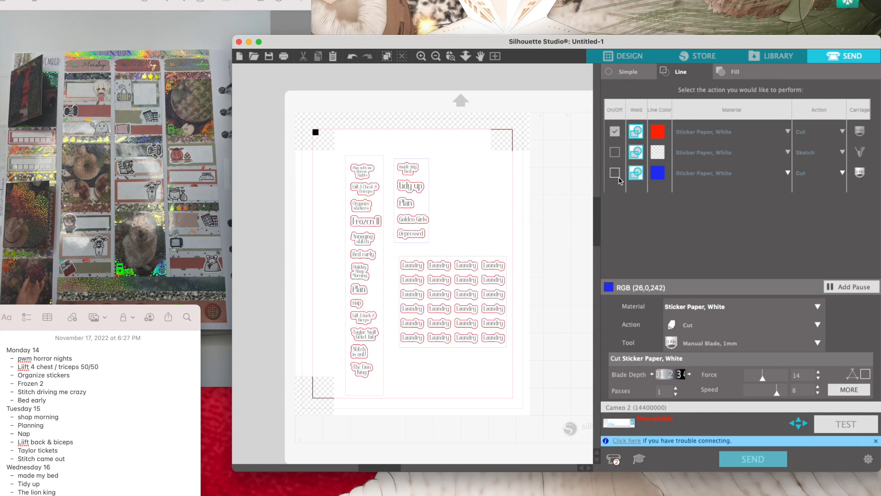
left_click(615, 173)
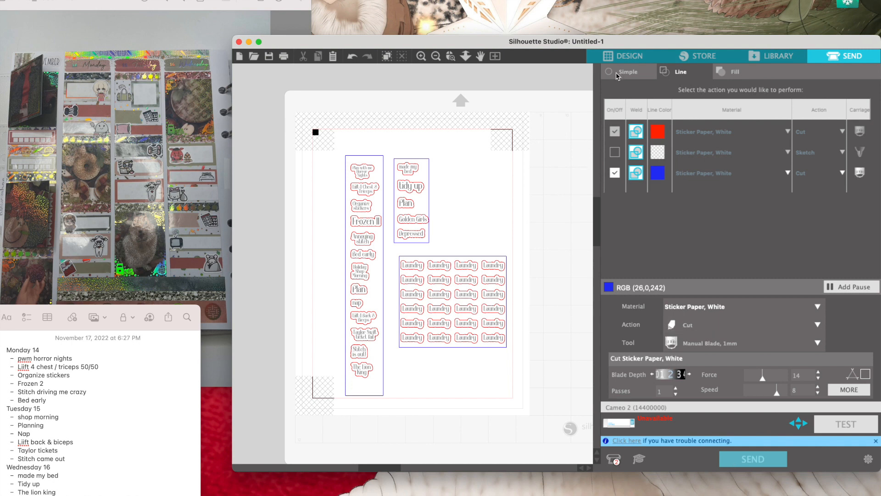
- Return to the design page and delete the whole "Laundry" block together with its blue frame
left_click(620, 56)
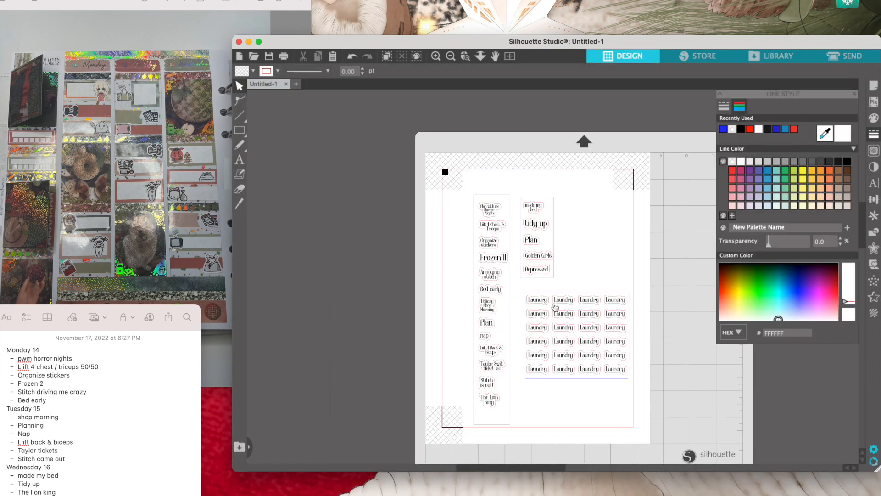
left_click_drag(642, 411, 520, 285)
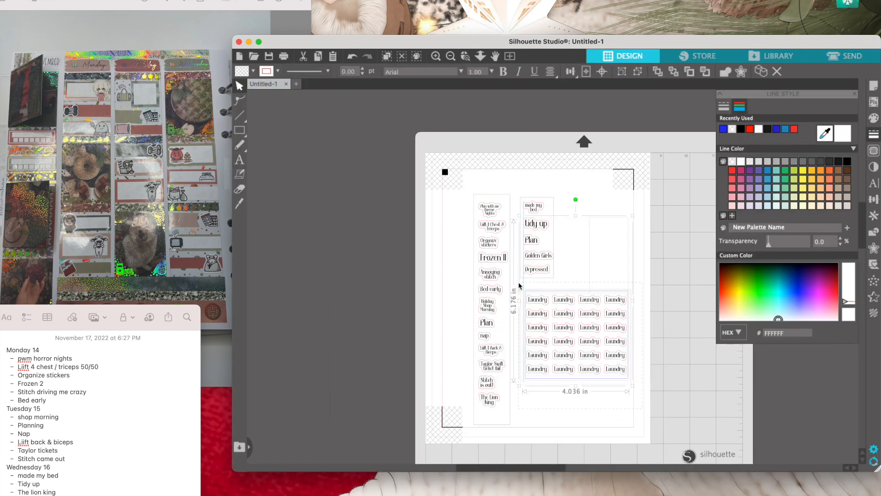
key("Delete")
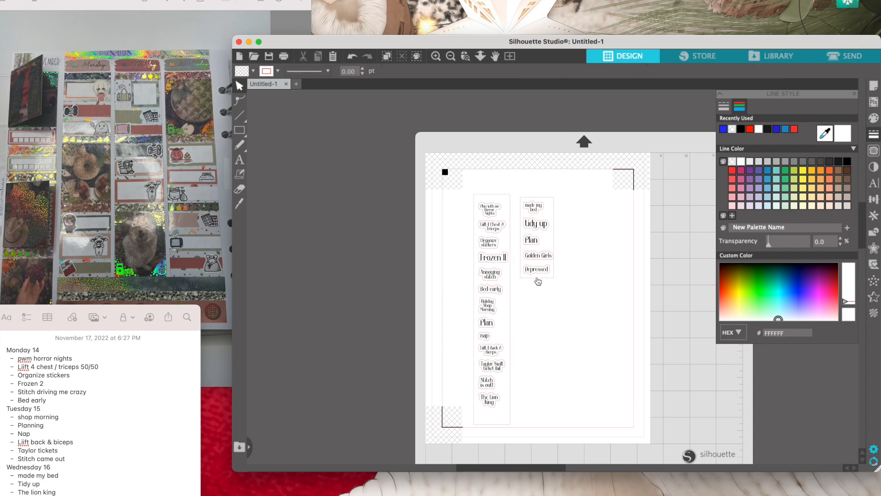
- Delete the blue frames around the two sticker columns, keeping the text stickers and their outlines
left_click(538, 280)
left_click(524, 289)
left_click(509, 299)
left_click(516, 309)
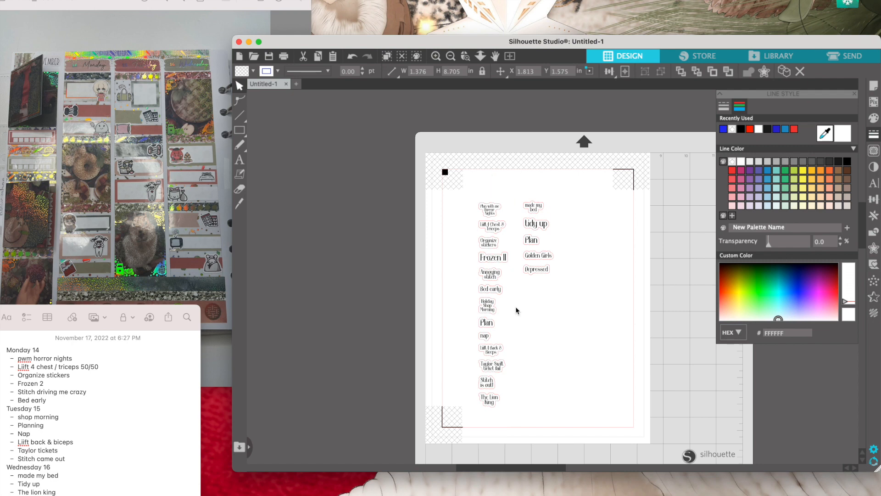